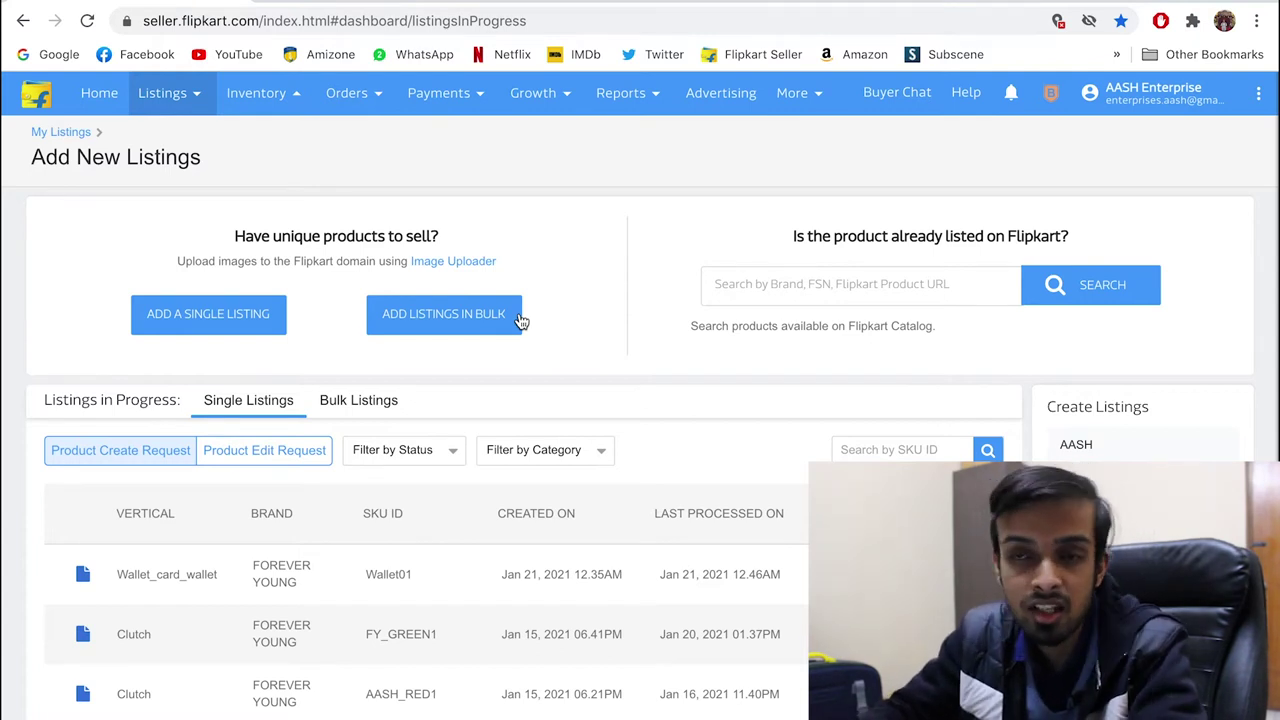
- Start a new single listing and choose Leather & Travel Products as its main category
left_click(209, 313)
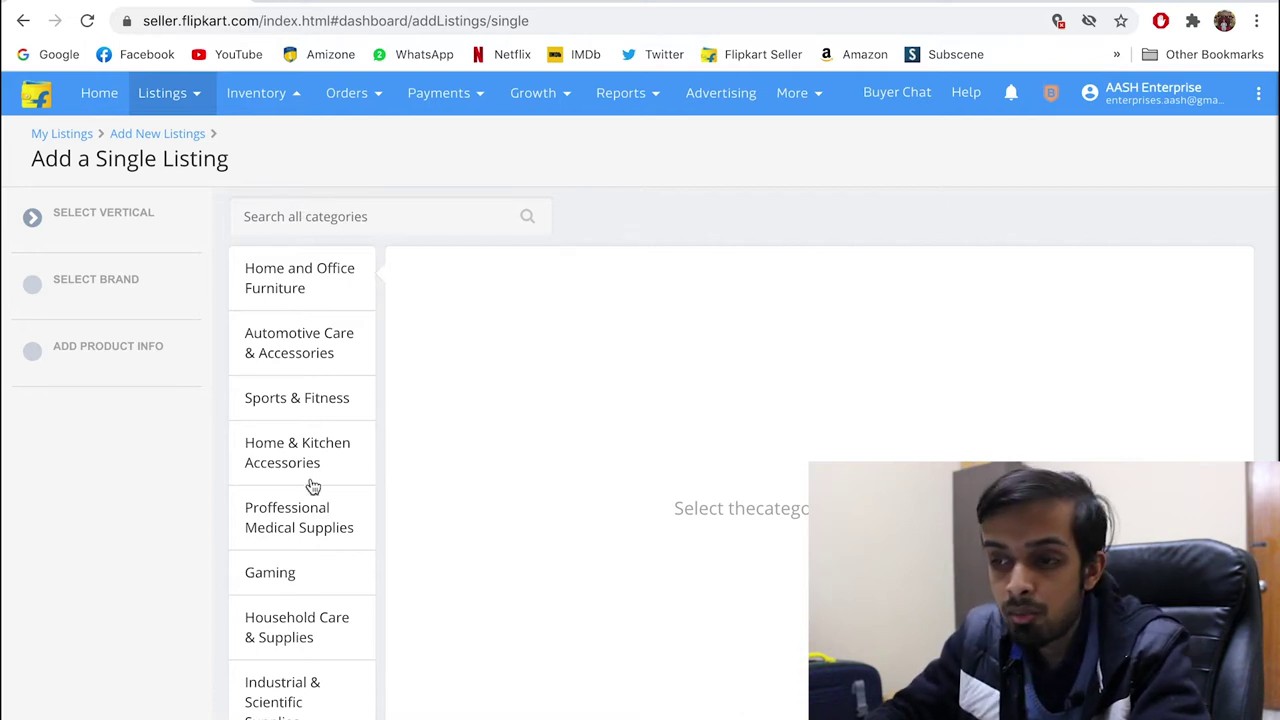
scroll(296, 491, "down", 2)
scroll(298, 494, "up", 2)
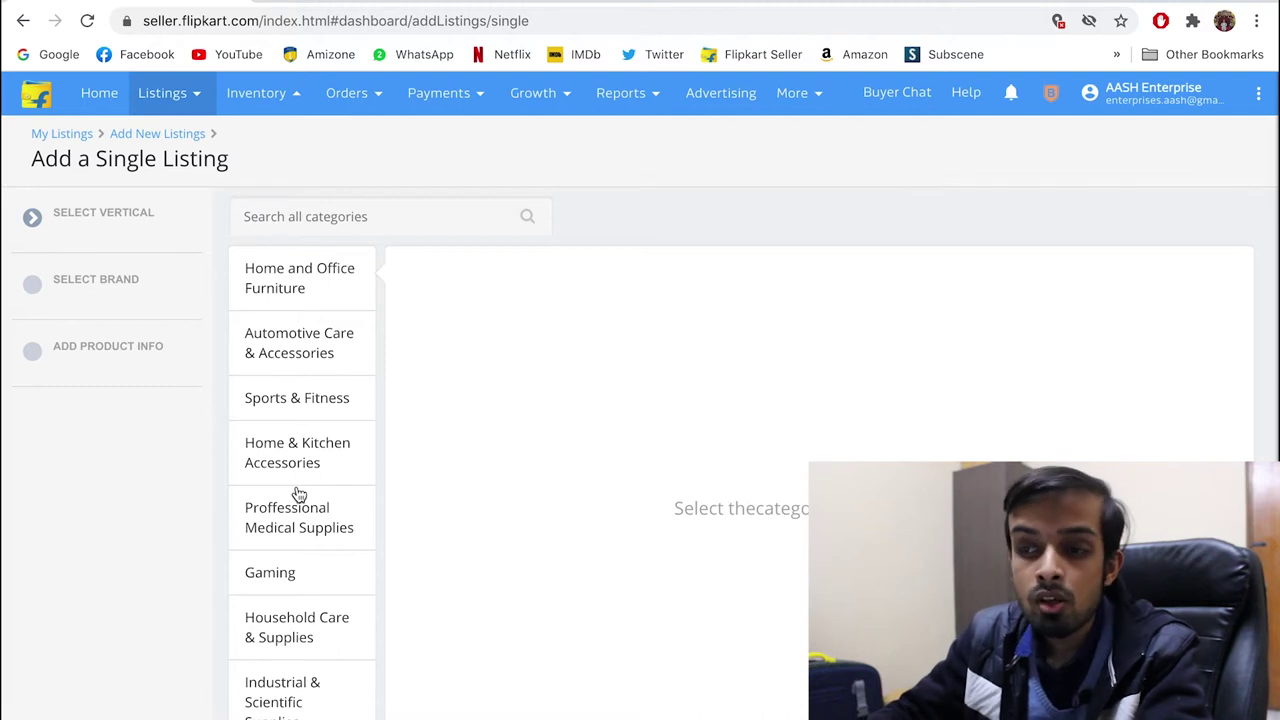
scroll(298, 494, "down", 1)
scroll(298, 494, "down", 5)
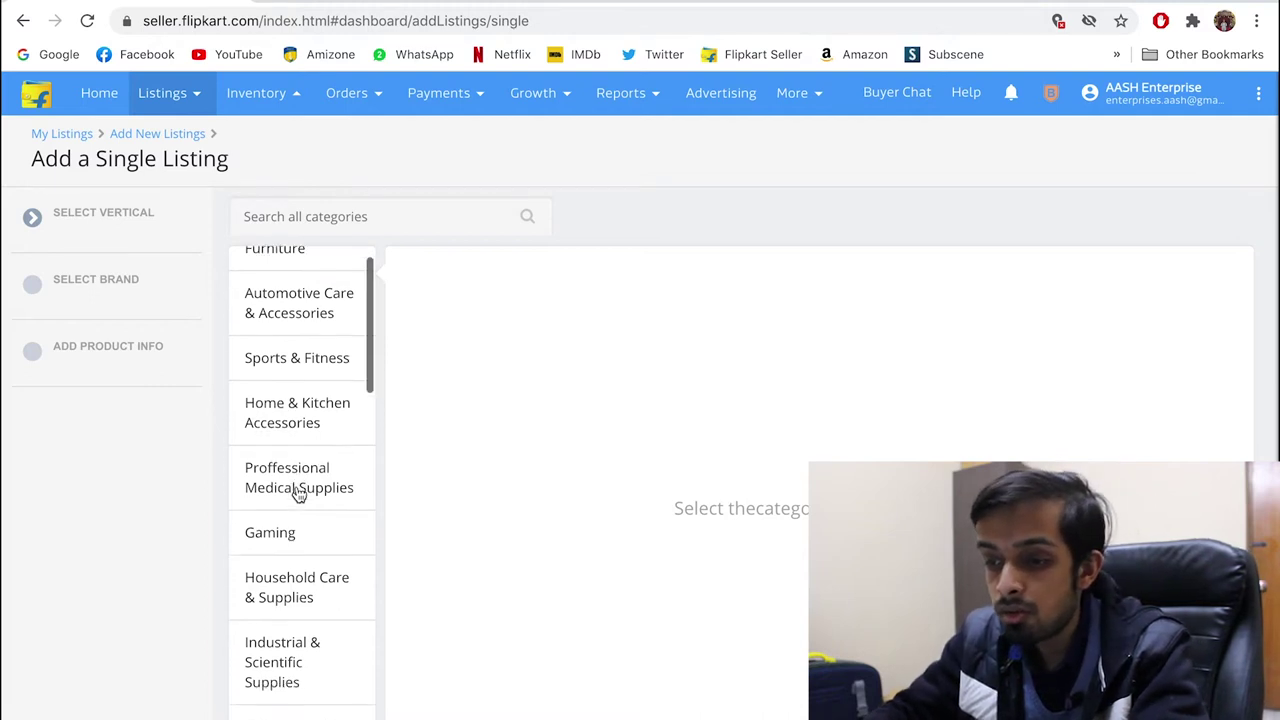
scroll(298, 494, "down", 3)
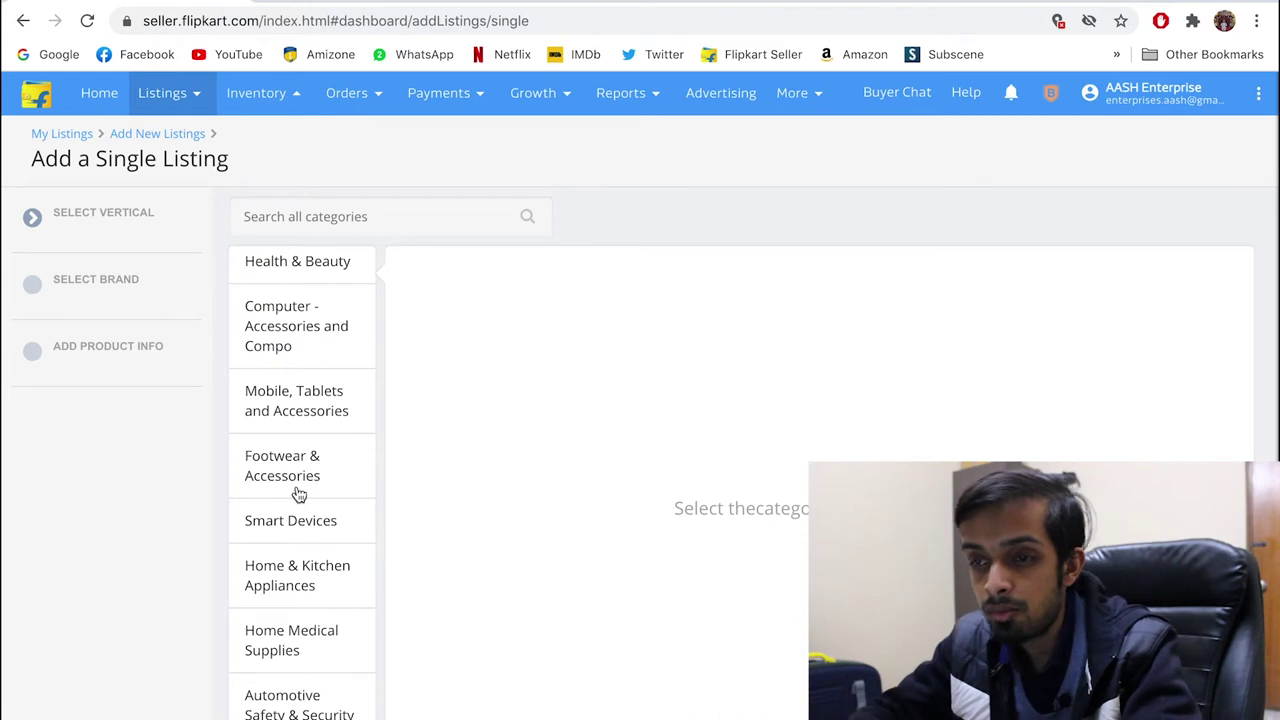
scroll(298, 493, "down", 3)
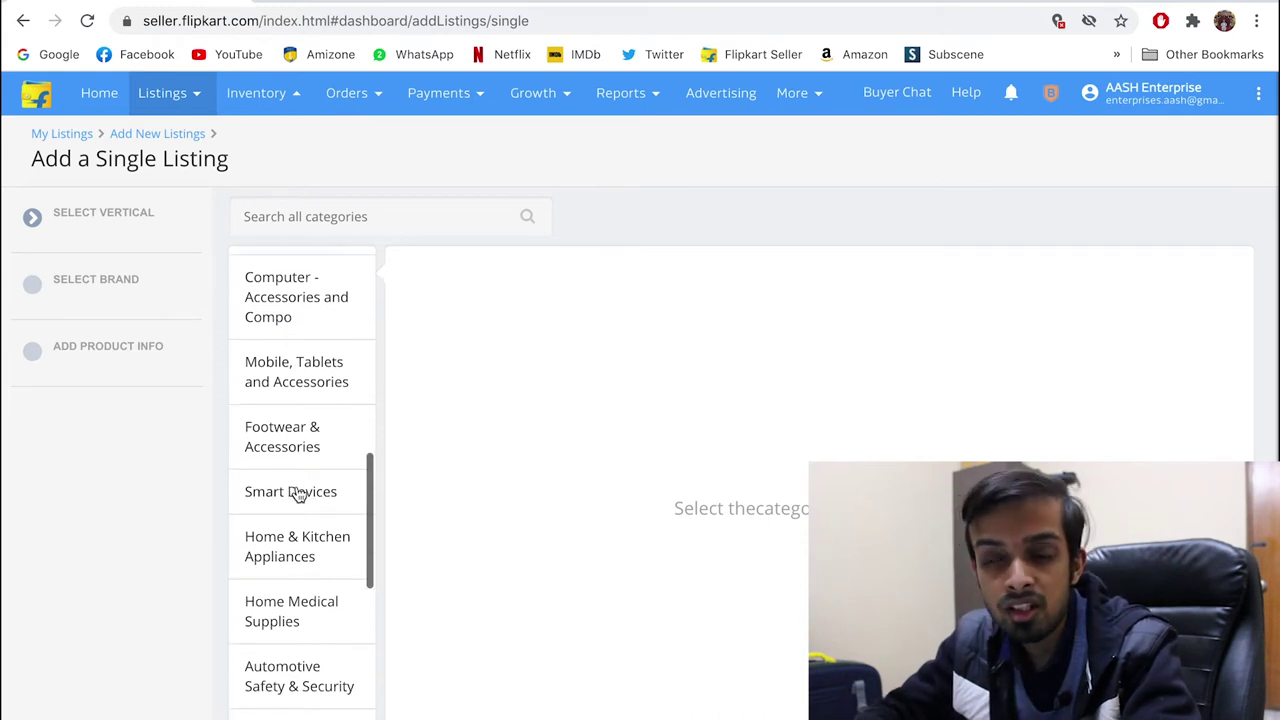
scroll(298, 493, "down", 6)
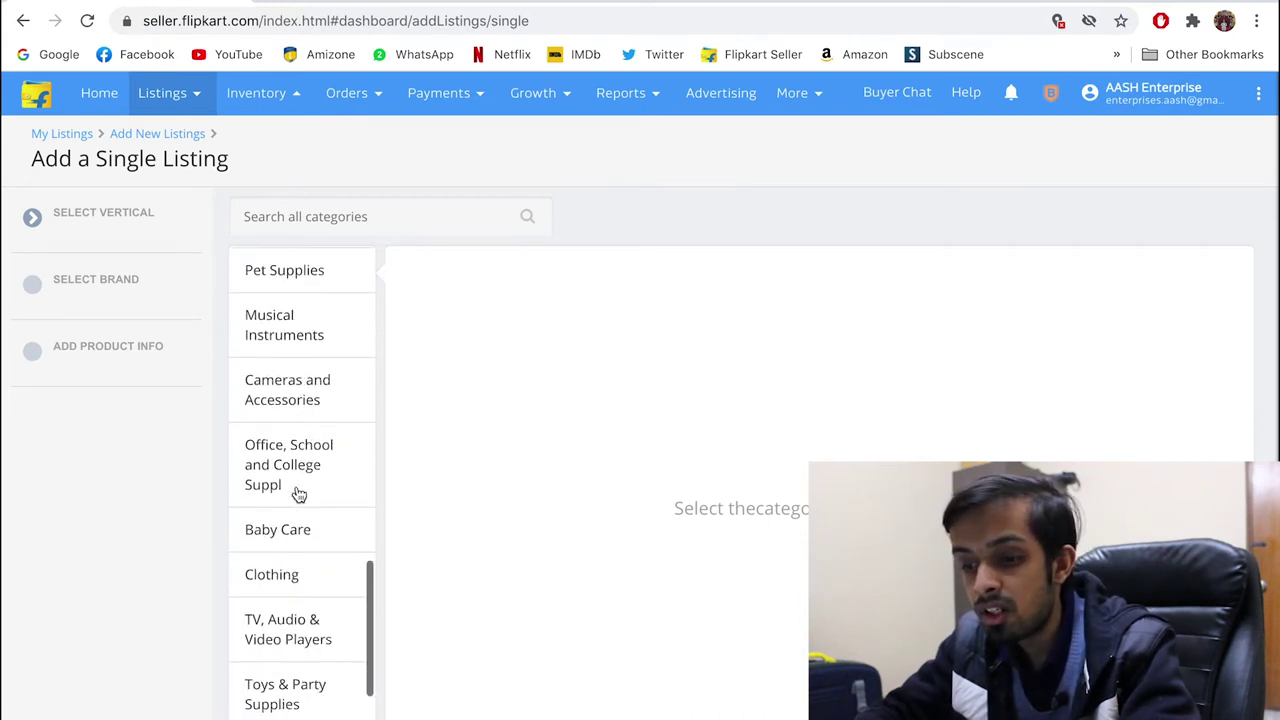
scroll(298, 493, "down", 1)
left_click(282, 604)
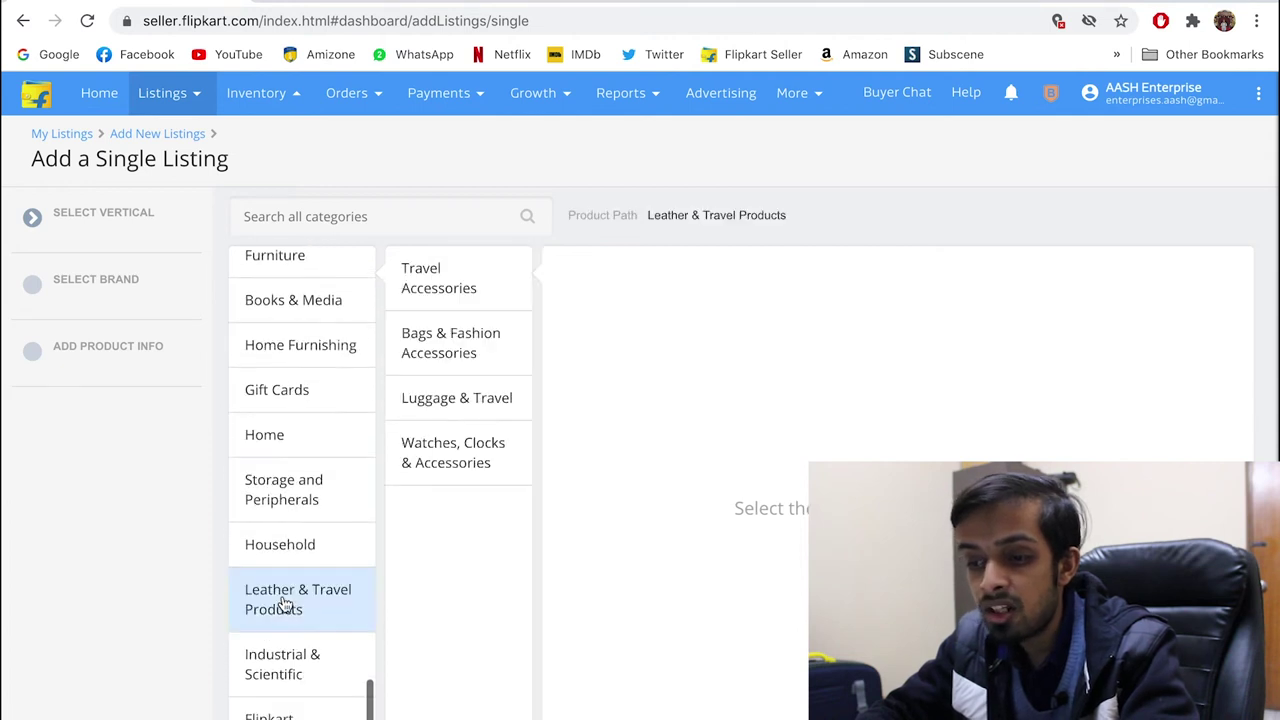
- Choose the Wallet Card Wallets vertical under Bags & Fashion Accessories
left_click(444, 358)
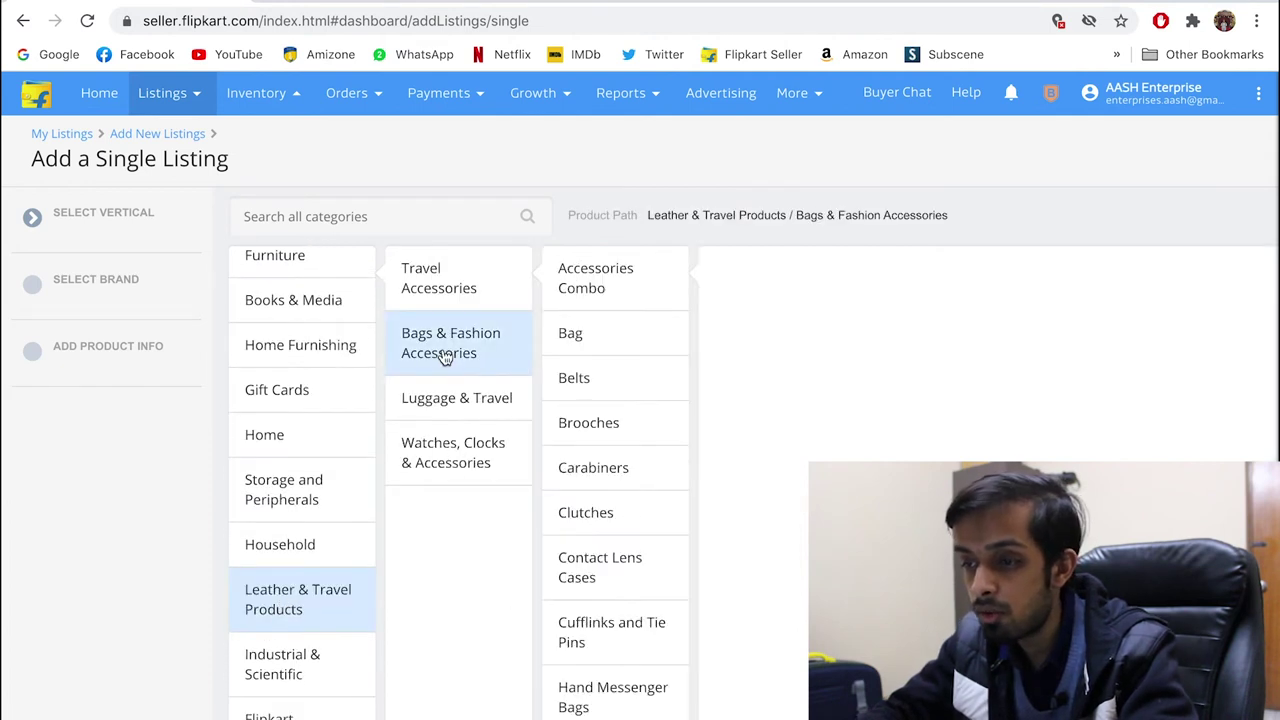
scroll(572, 378, "down", 2)
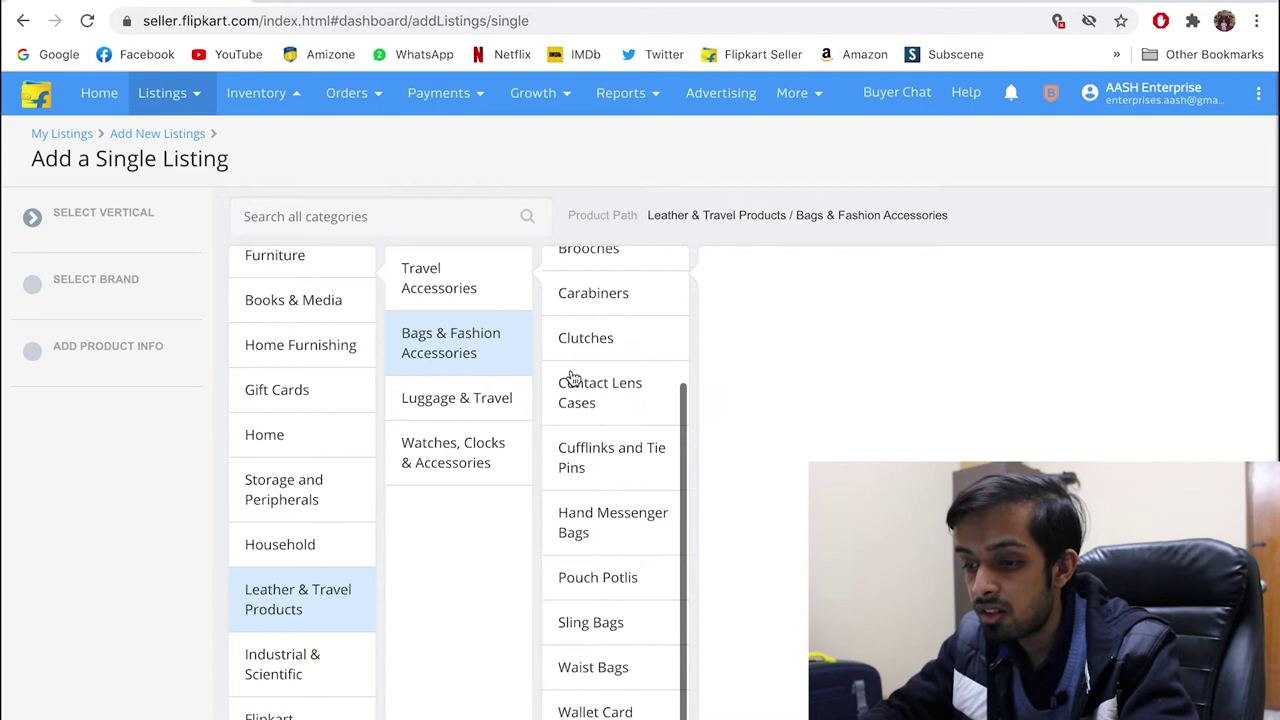
scroll(572, 378, "down", 2)
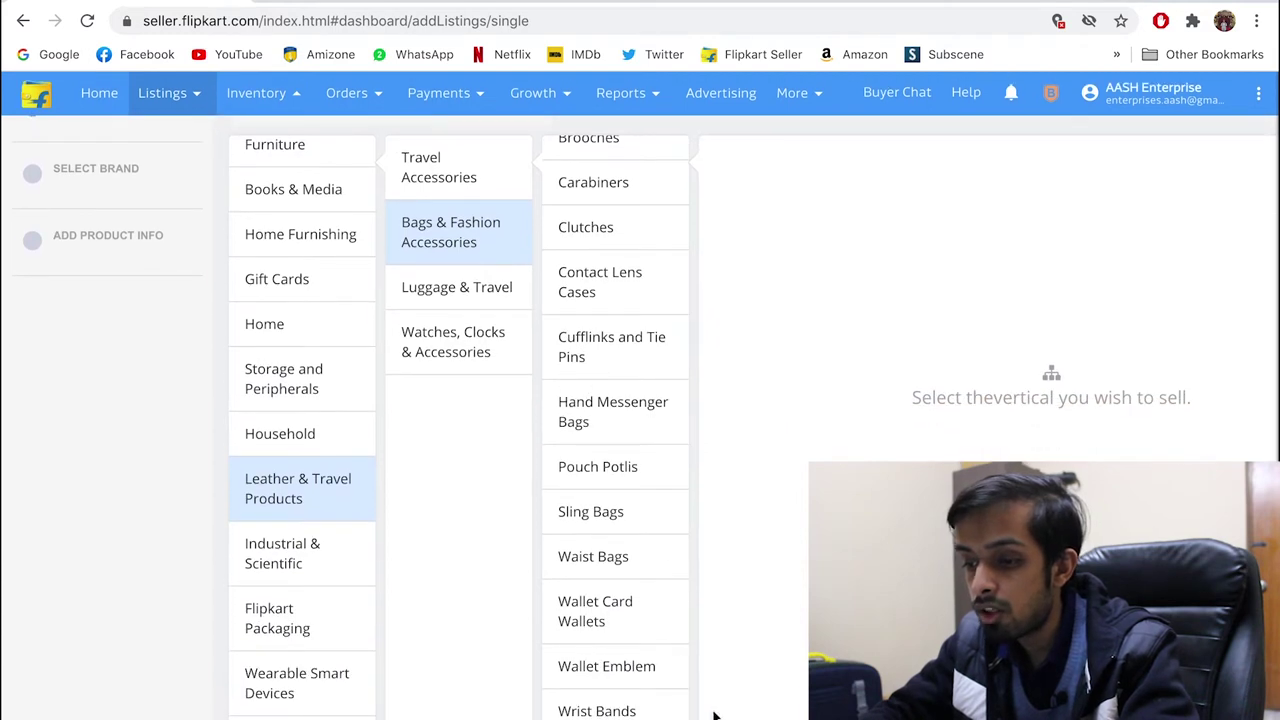
left_click(602, 610)
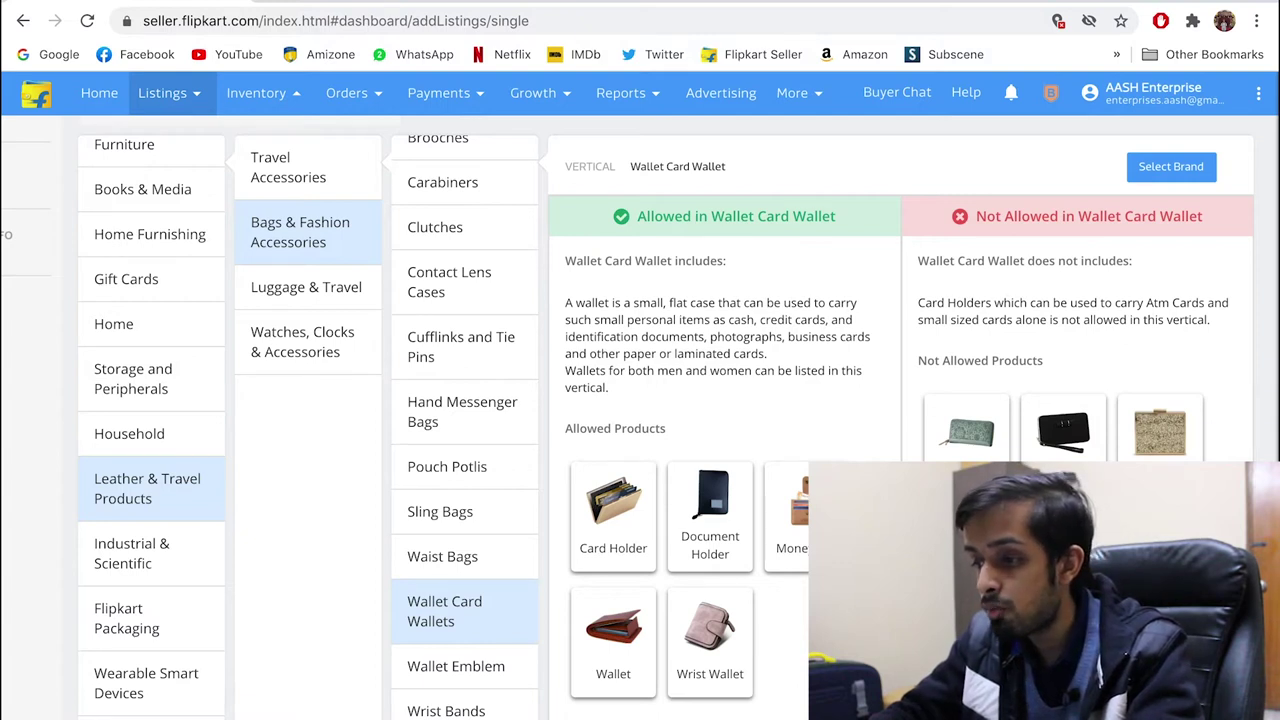
- Proceed to brand selection, choose the recently used brand FOREVER YOUNG, and create a new listing under it
left_click(1200, 172)
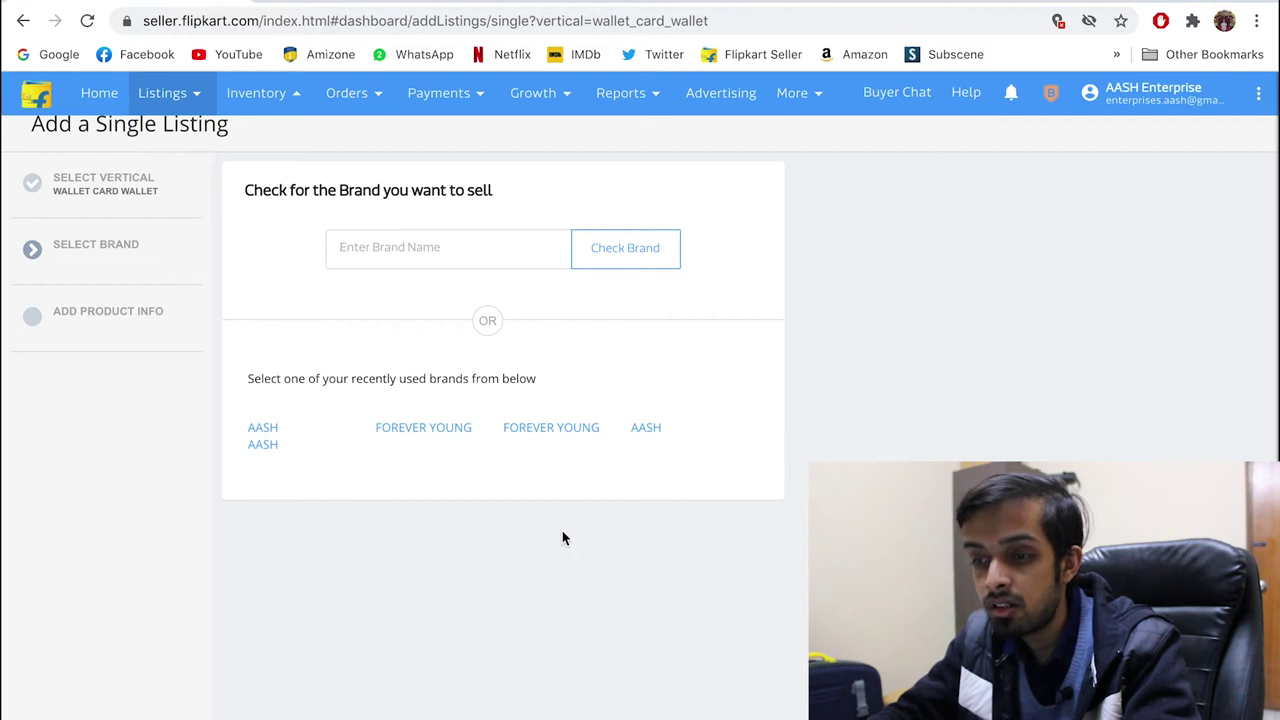
left_click(443, 433)
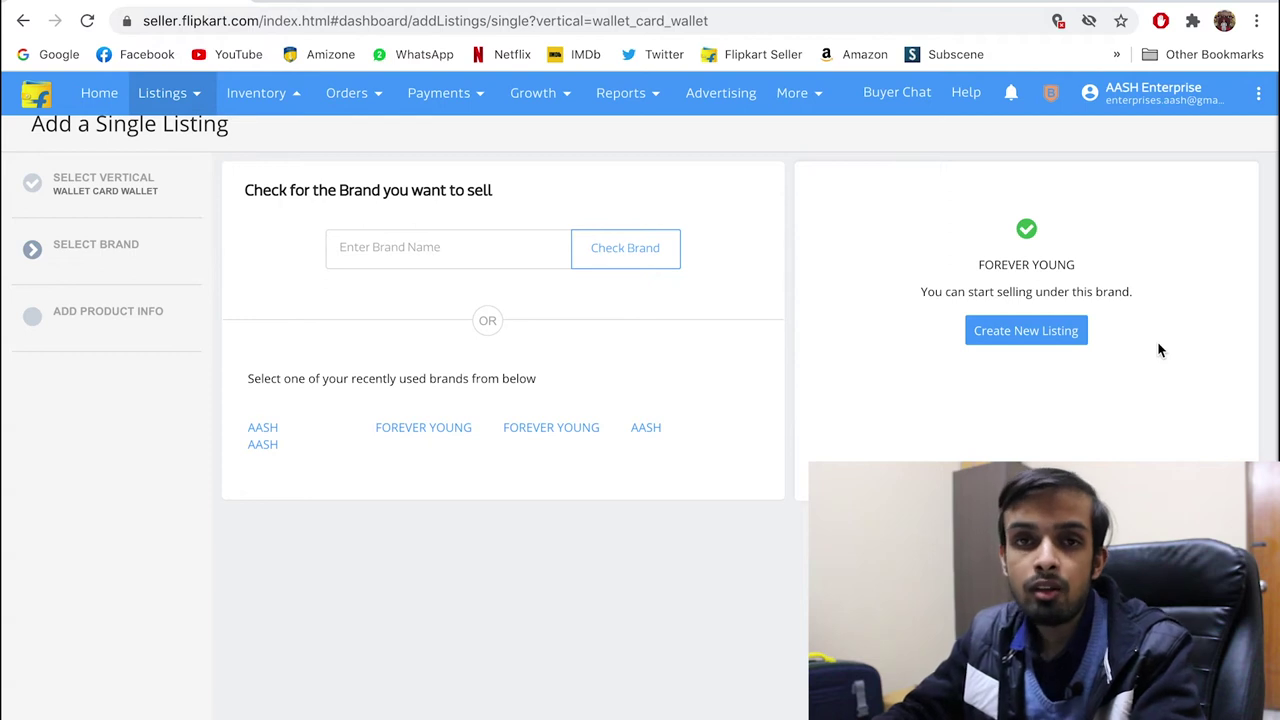
left_click(1046, 333)
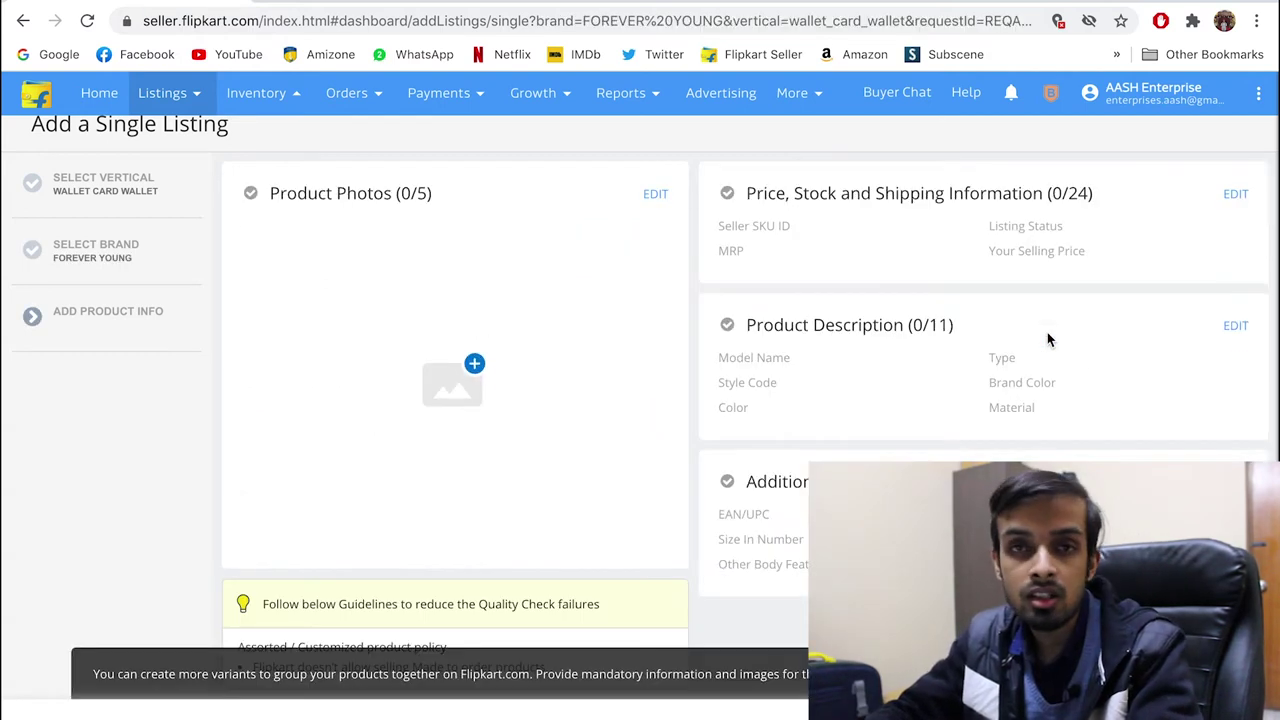
- Upload the image GR3 as the Front View product photo
scroll(450, 280, "up", 1)
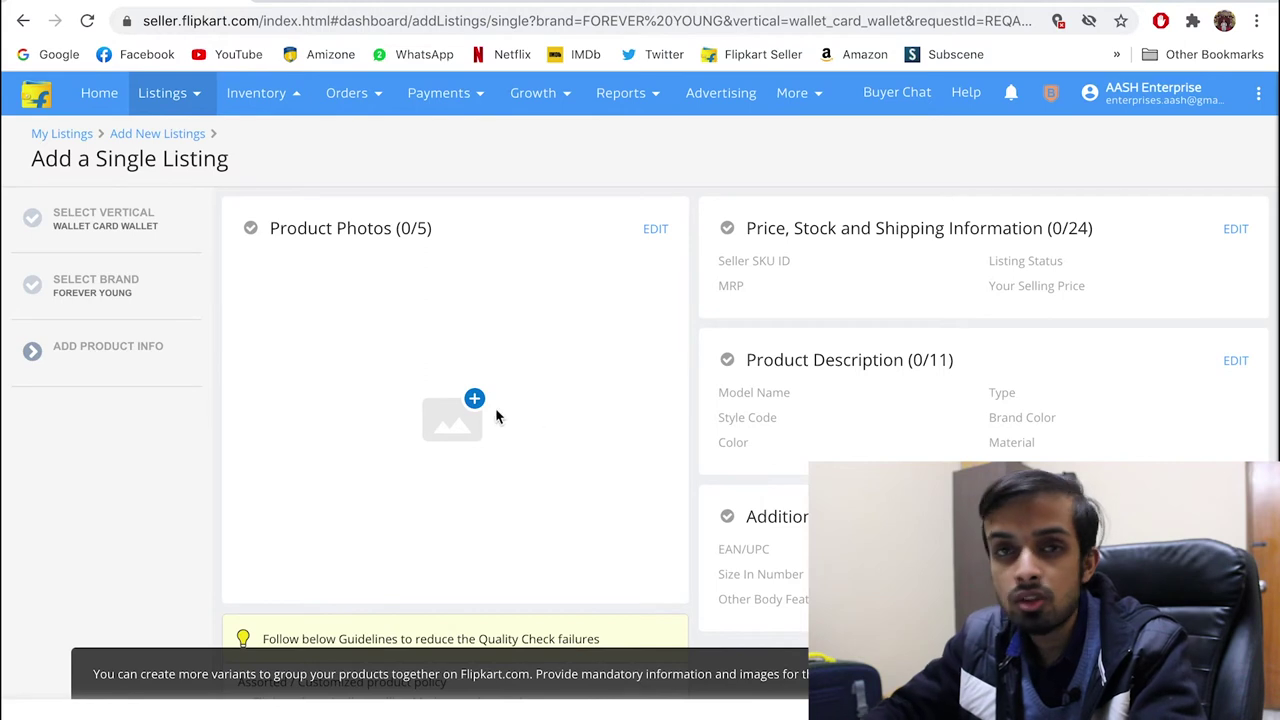
left_click(452, 445)
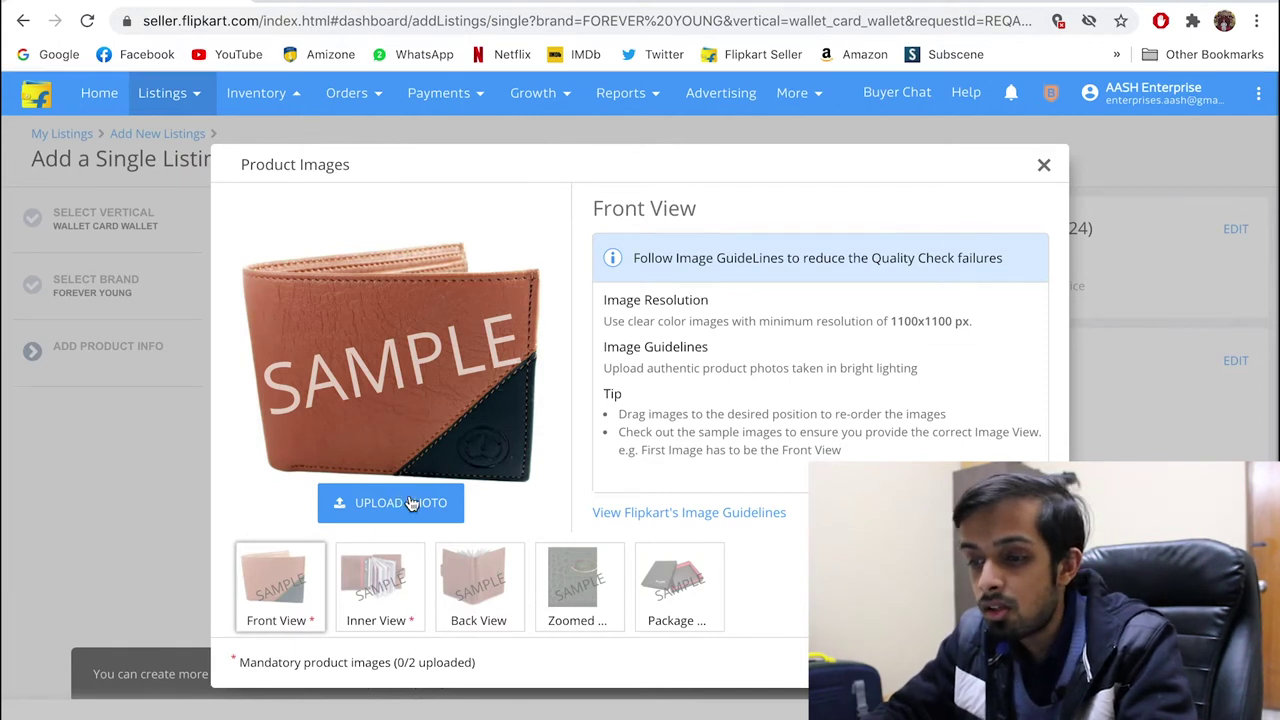
left_click(412, 503)
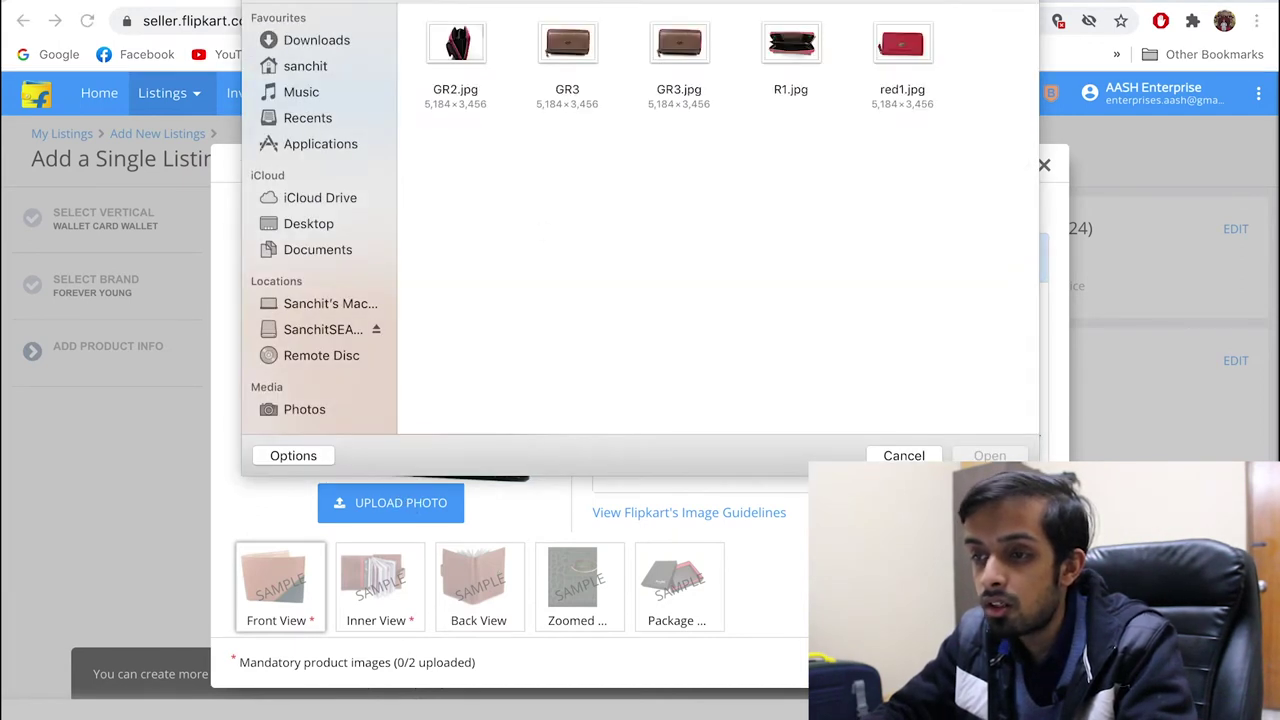
left_click(578, 42)
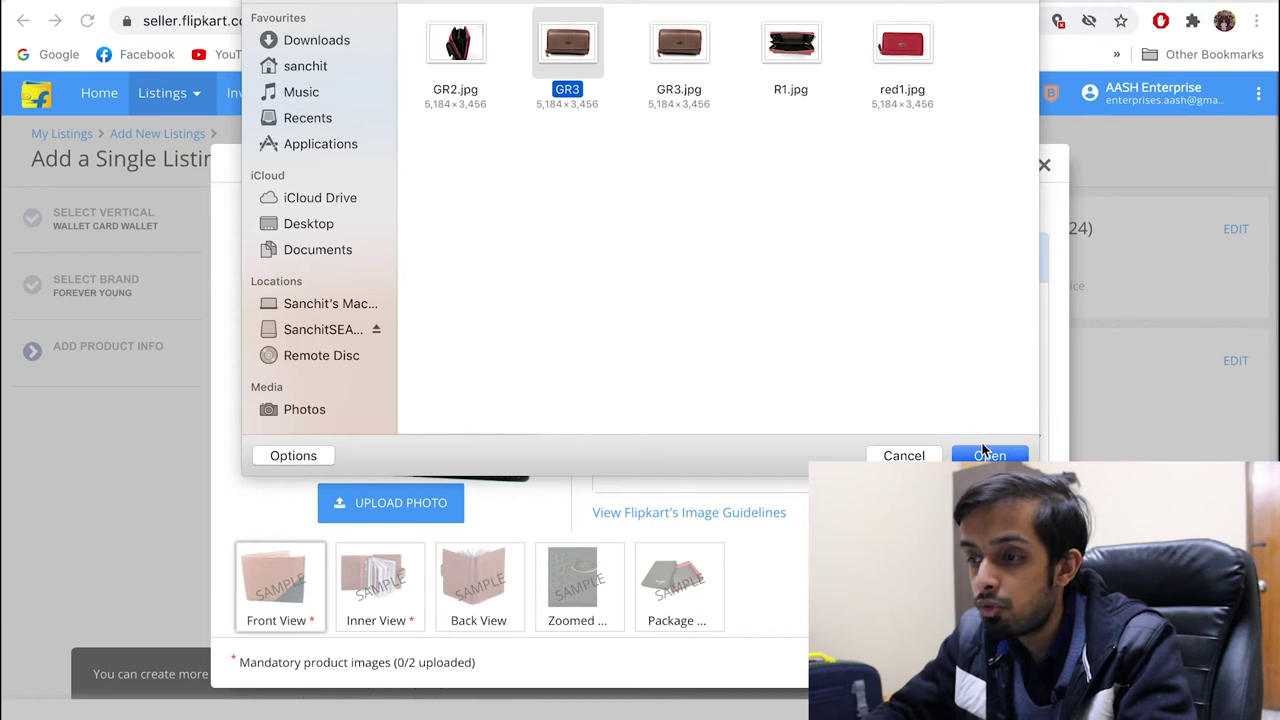
key("Return")
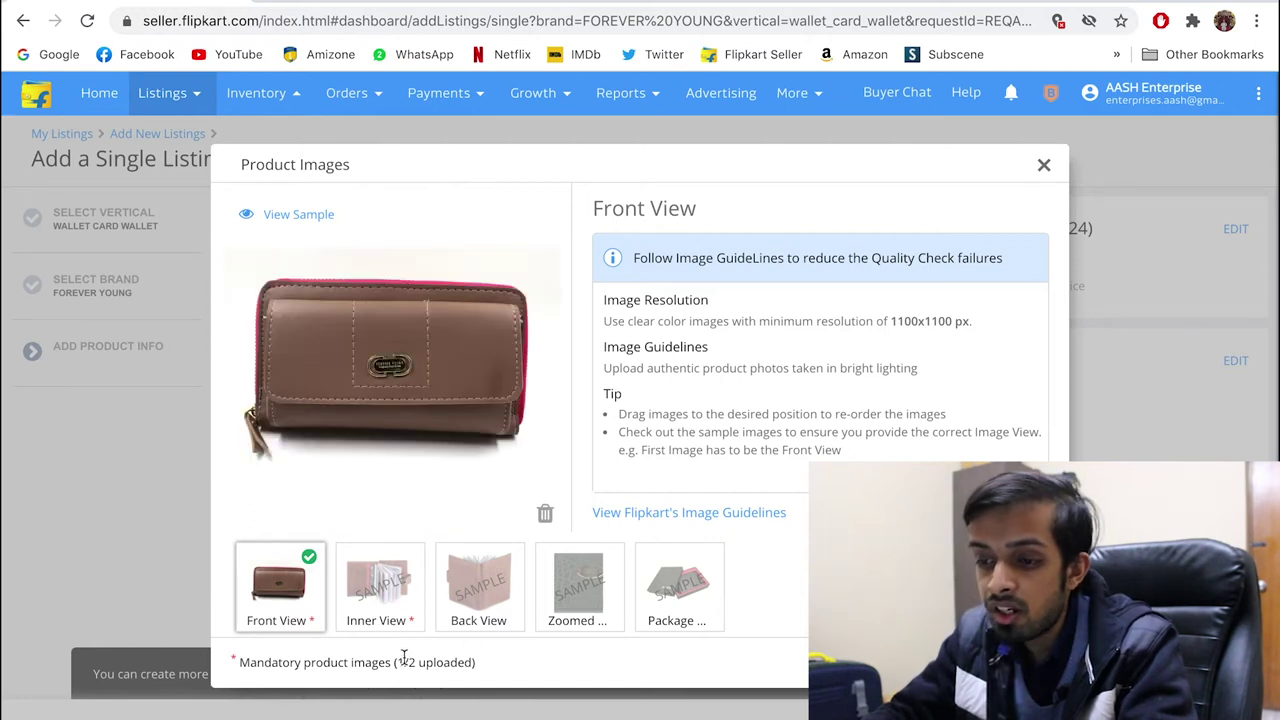
- Upload R1.jpg as the Inner View product photo and save the product images
left_click(378, 602)
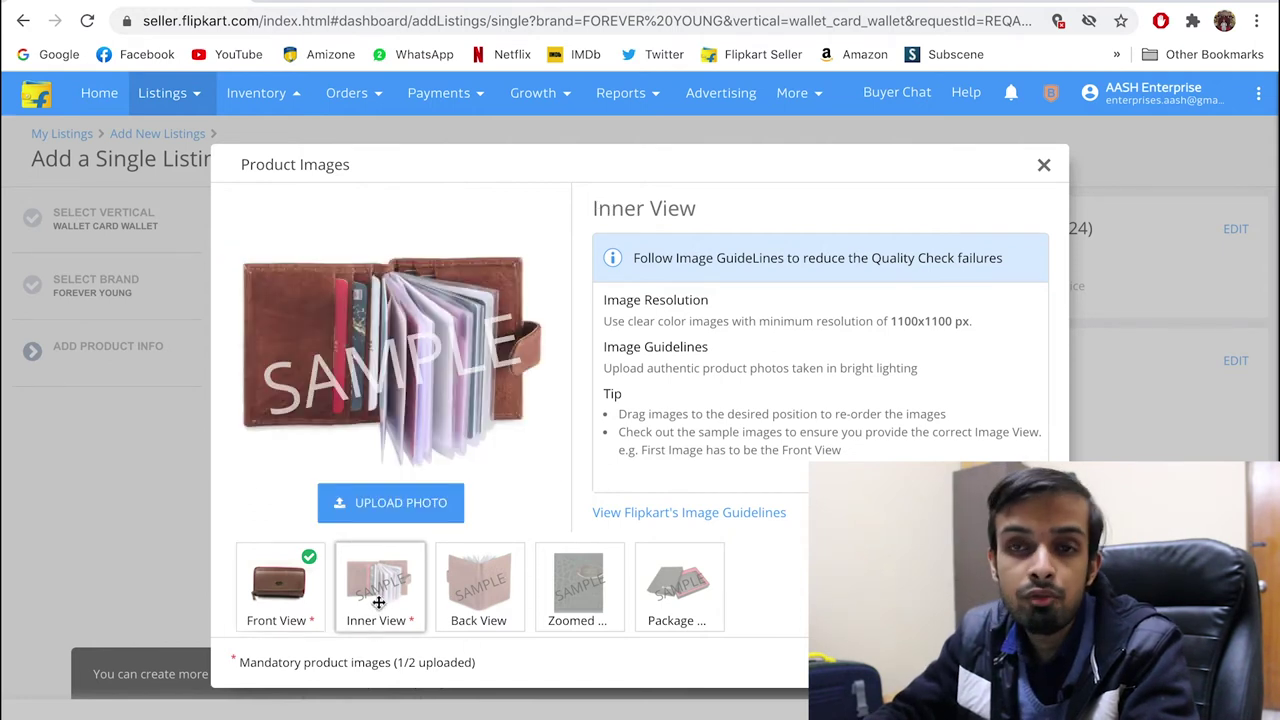
left_click(383, 506)
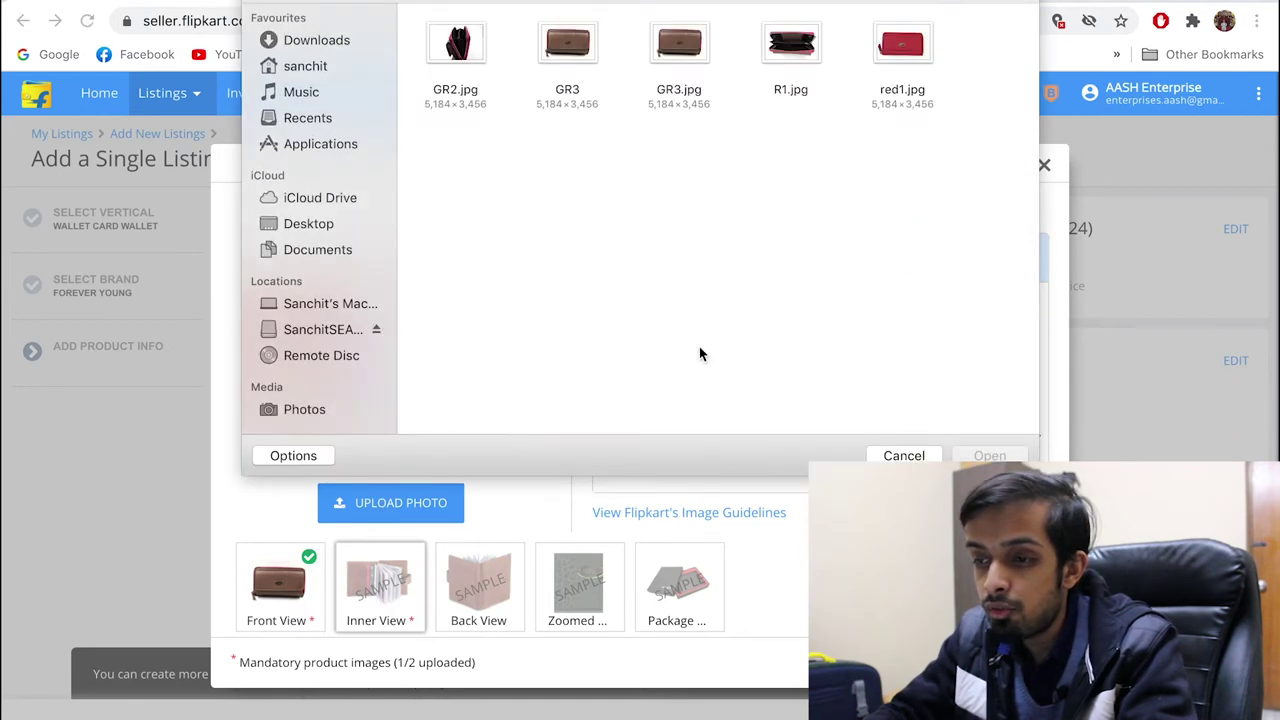
left_click(810, 68)
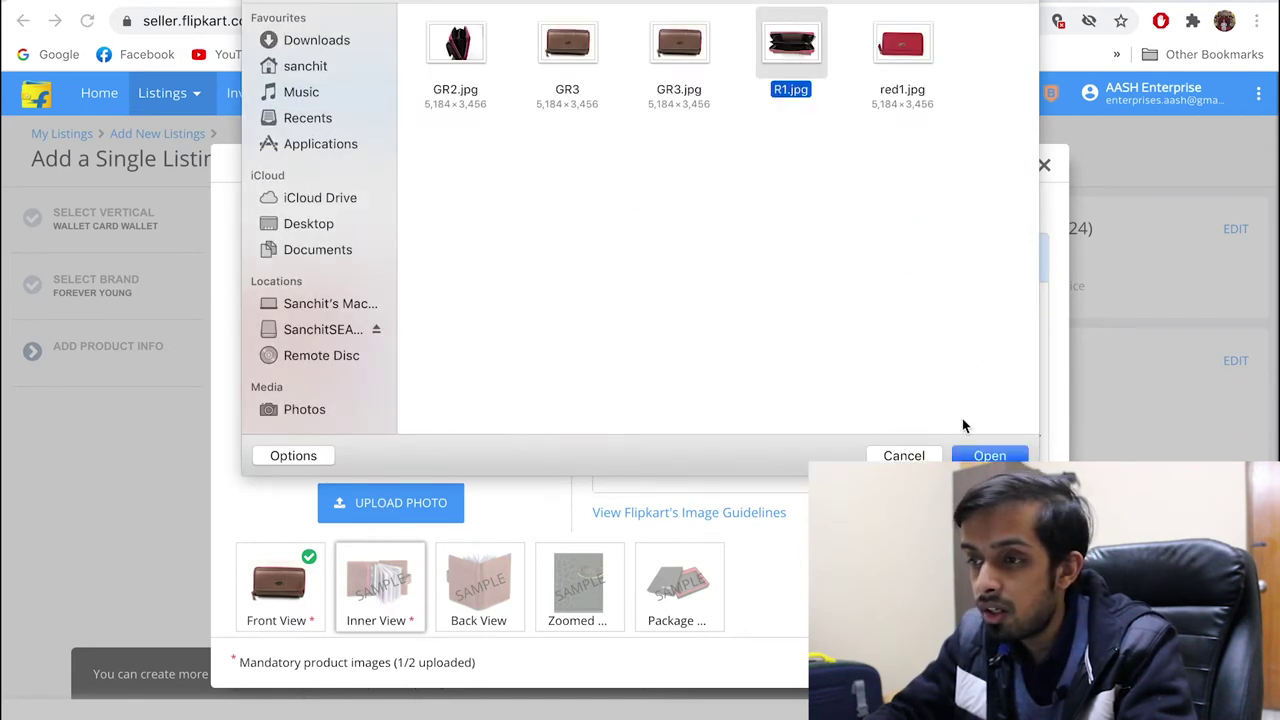
left_click(988, 456)
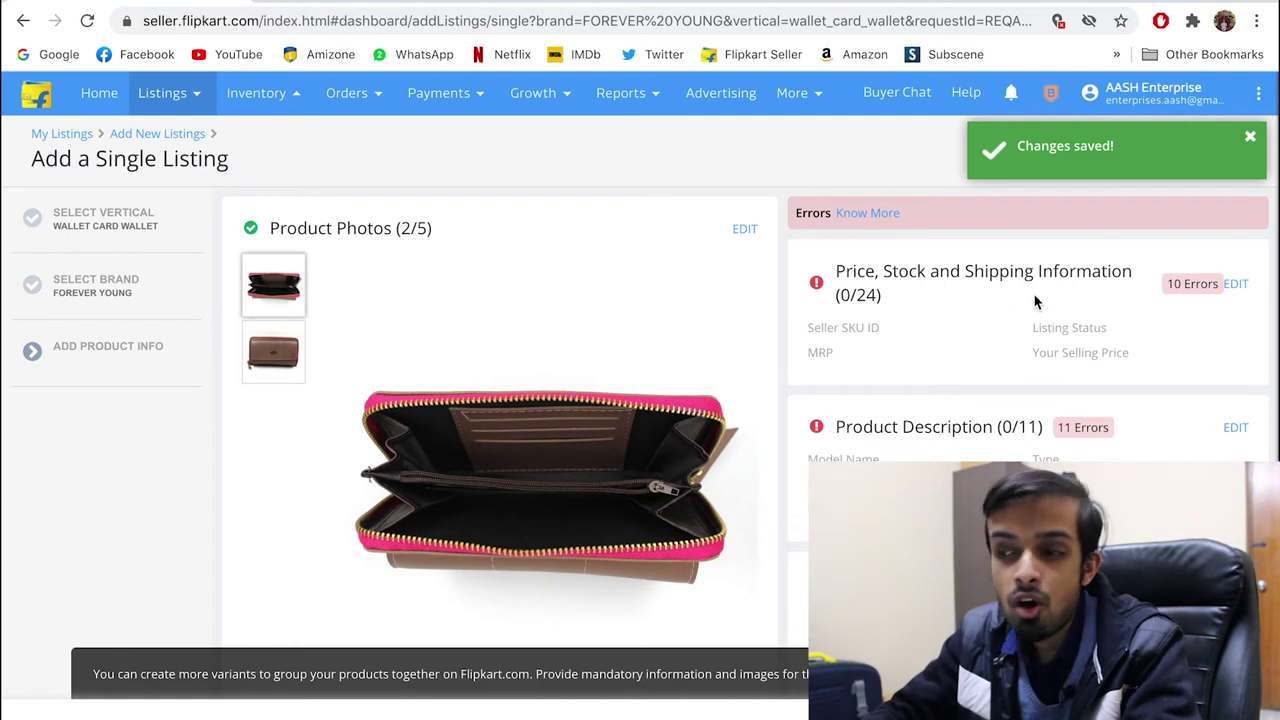
- Open the price, stock and shipping information for editing, enter wallet01 as the Seller SKU ID, and set the listing status to Active
left_click(1237, 286)
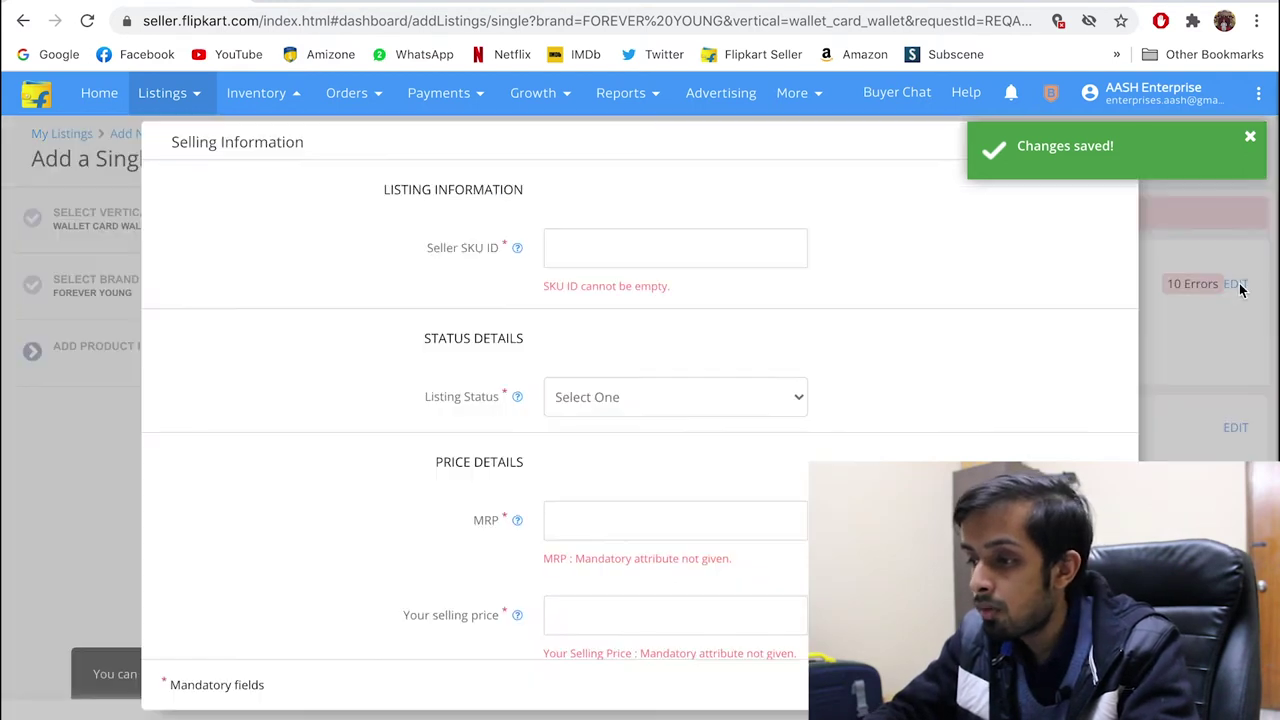
left_click(1250, 137)
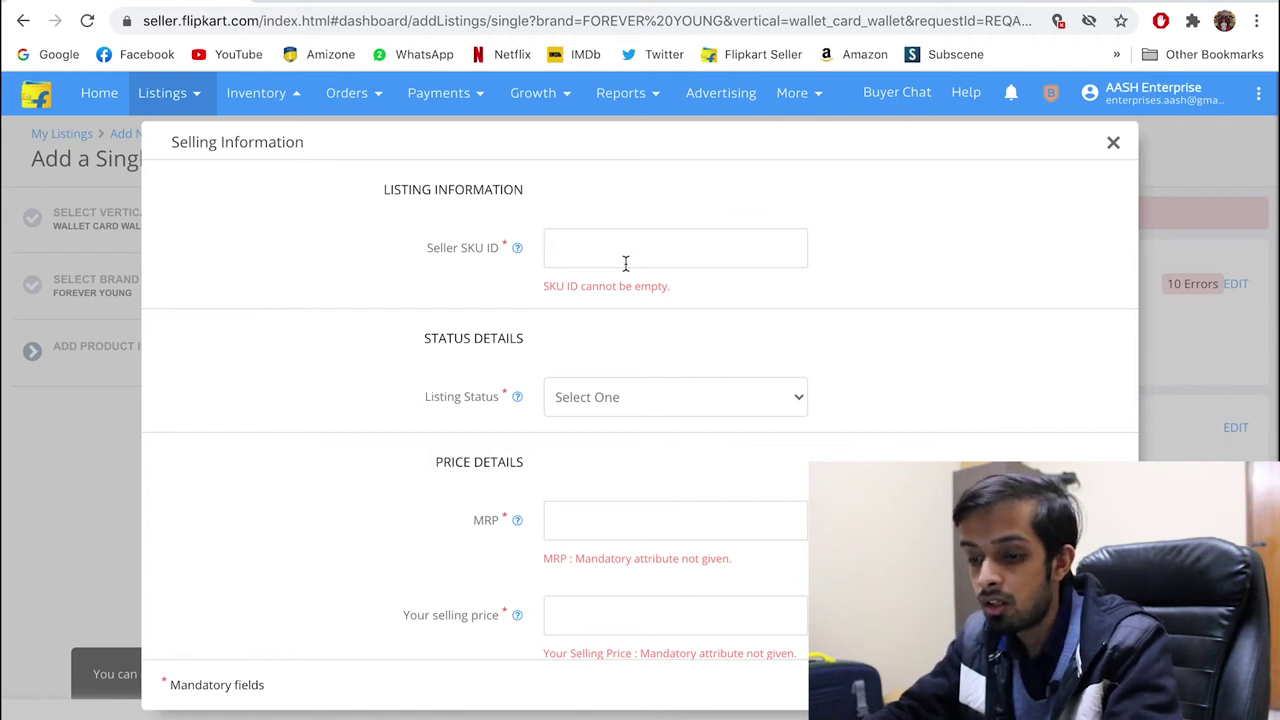
type("wal")
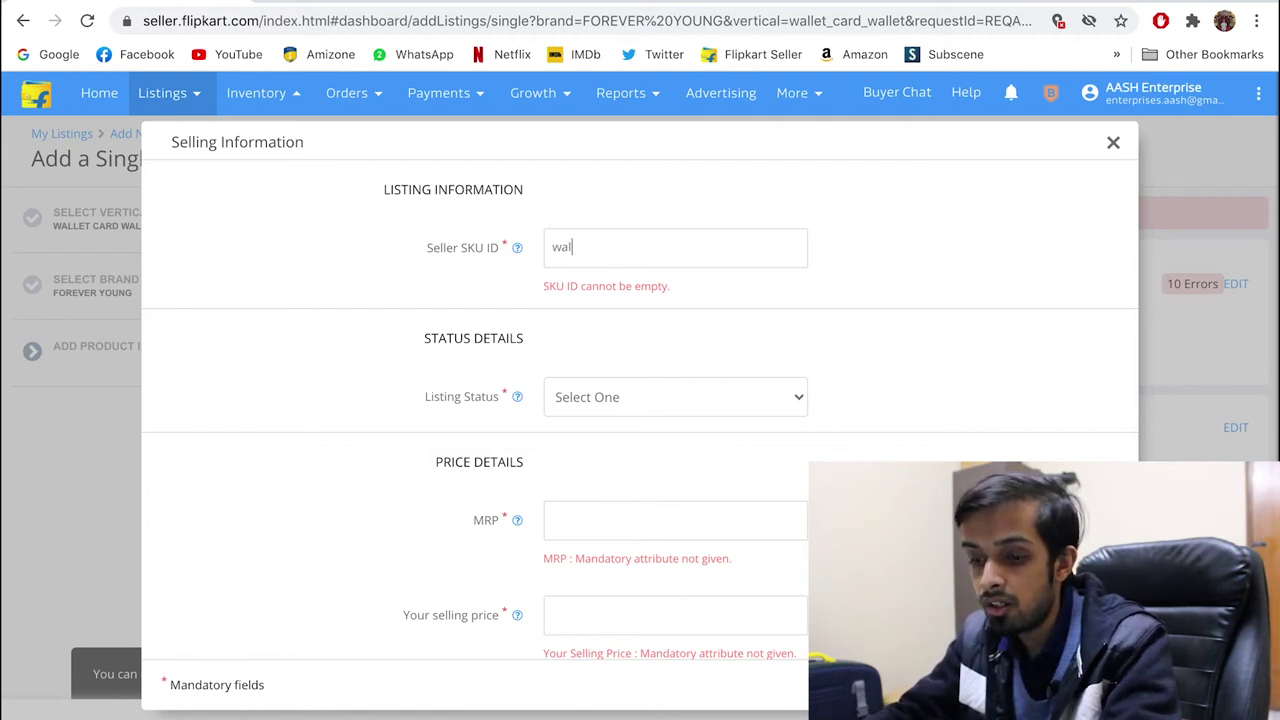
type("let01")
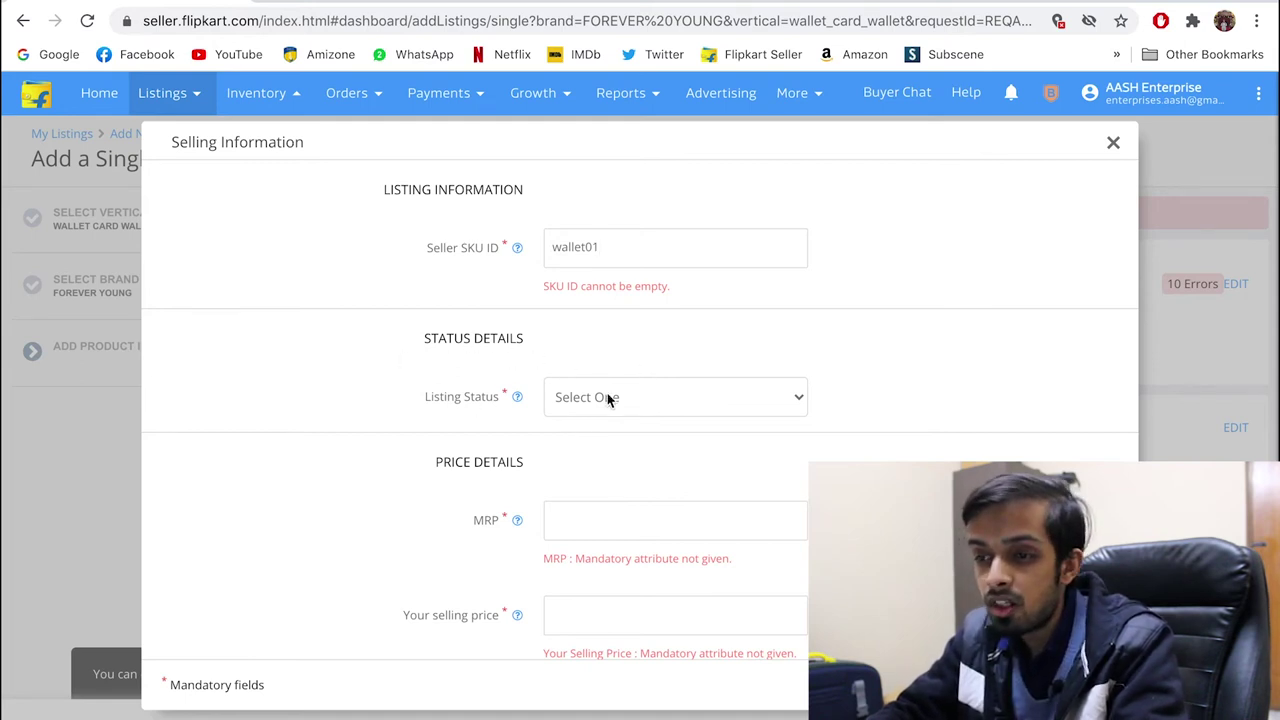
left_click(694, 400)
left_click(680, 414)
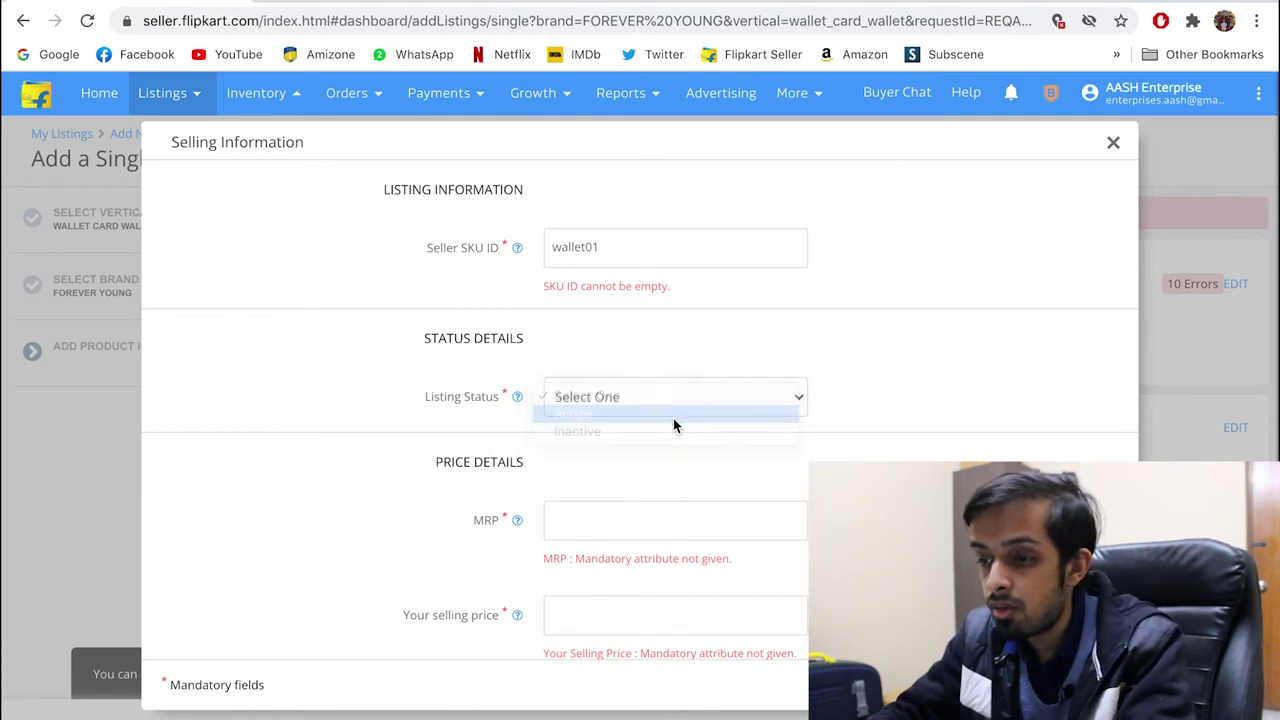
- Set the listing's MRP to 800 INR and the selling price to 750 INR
scroll(439, 433, "down", 2)
left_click(594, 401)
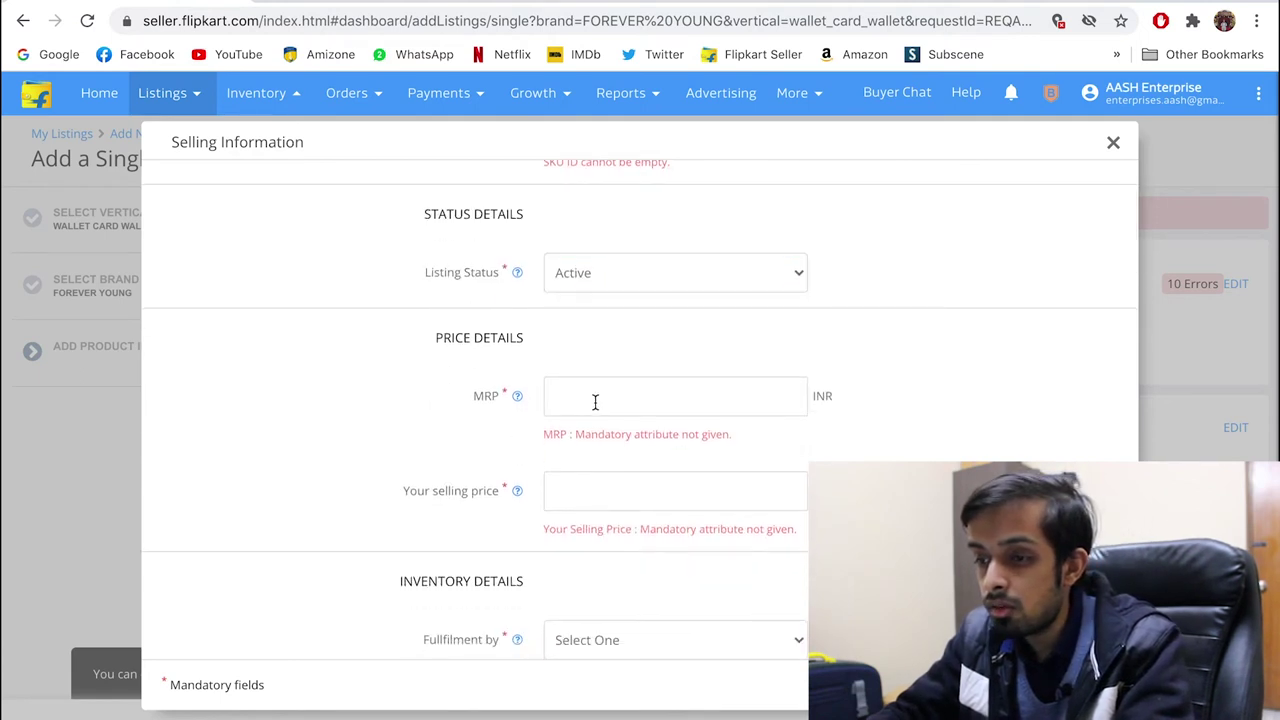
scroll(594, 402, "down", 1)
scroll(600, 398, "down", 1)
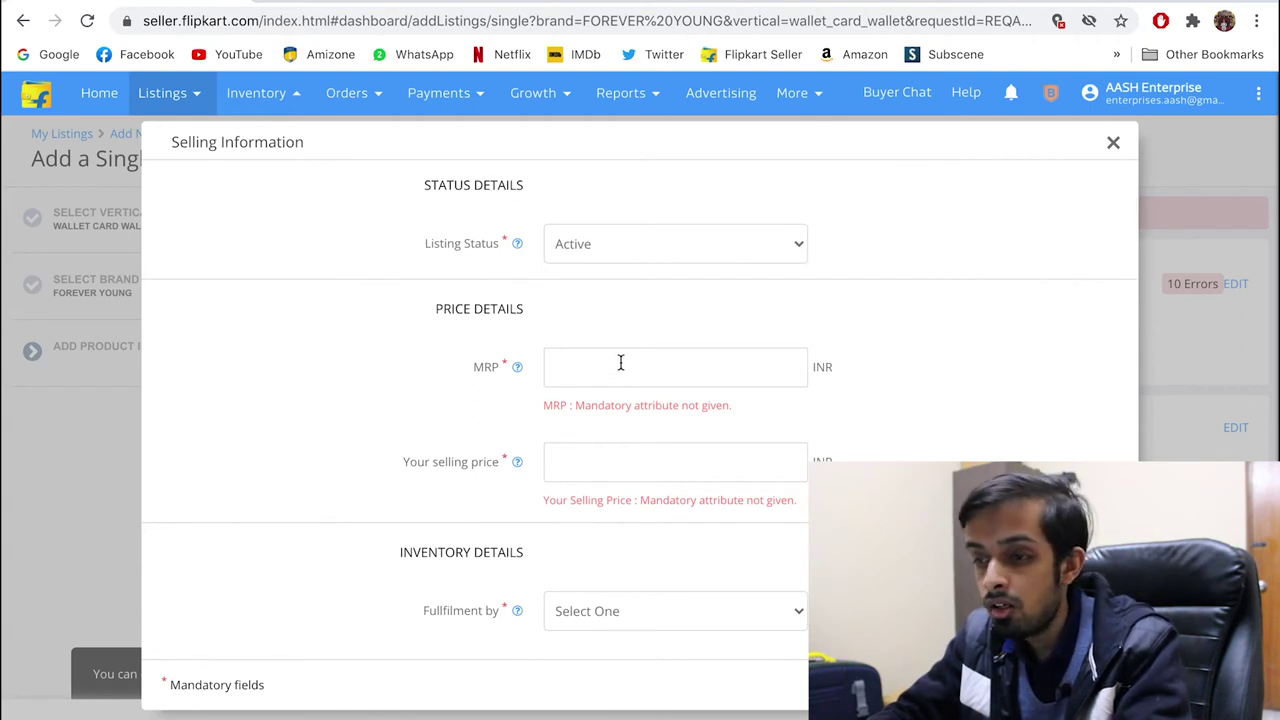
type("8000")
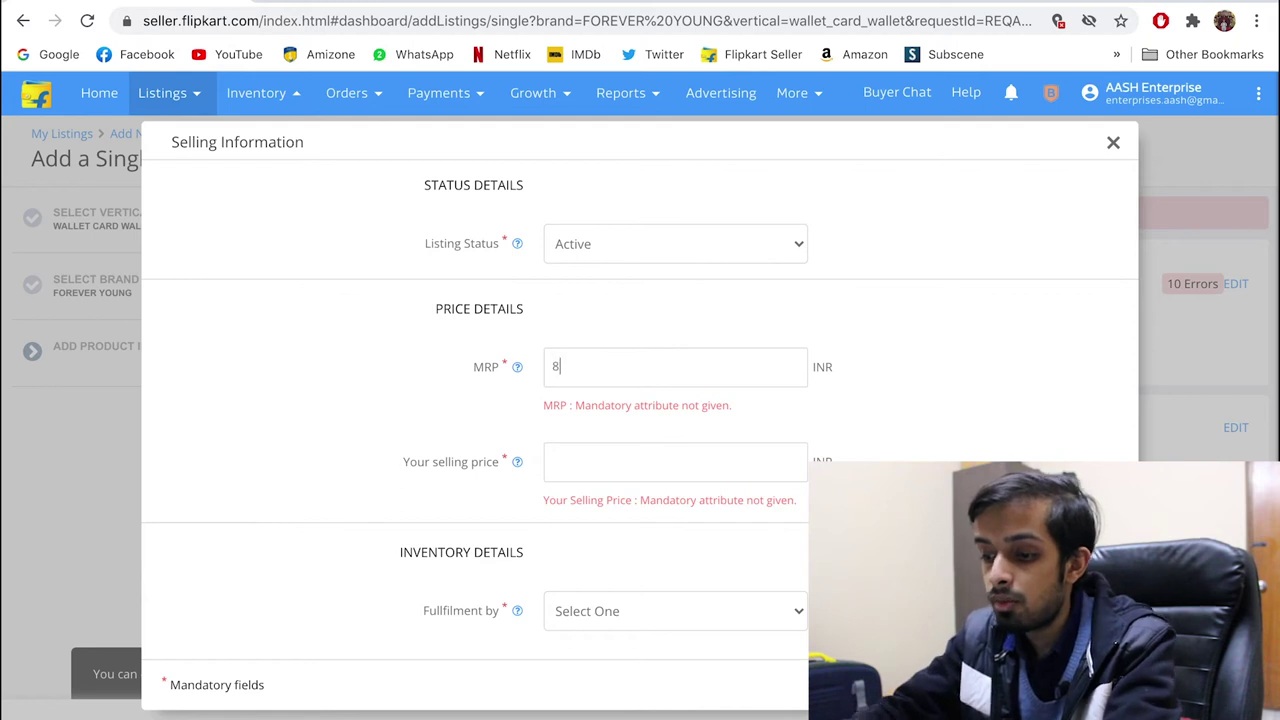
key("BackSpace")
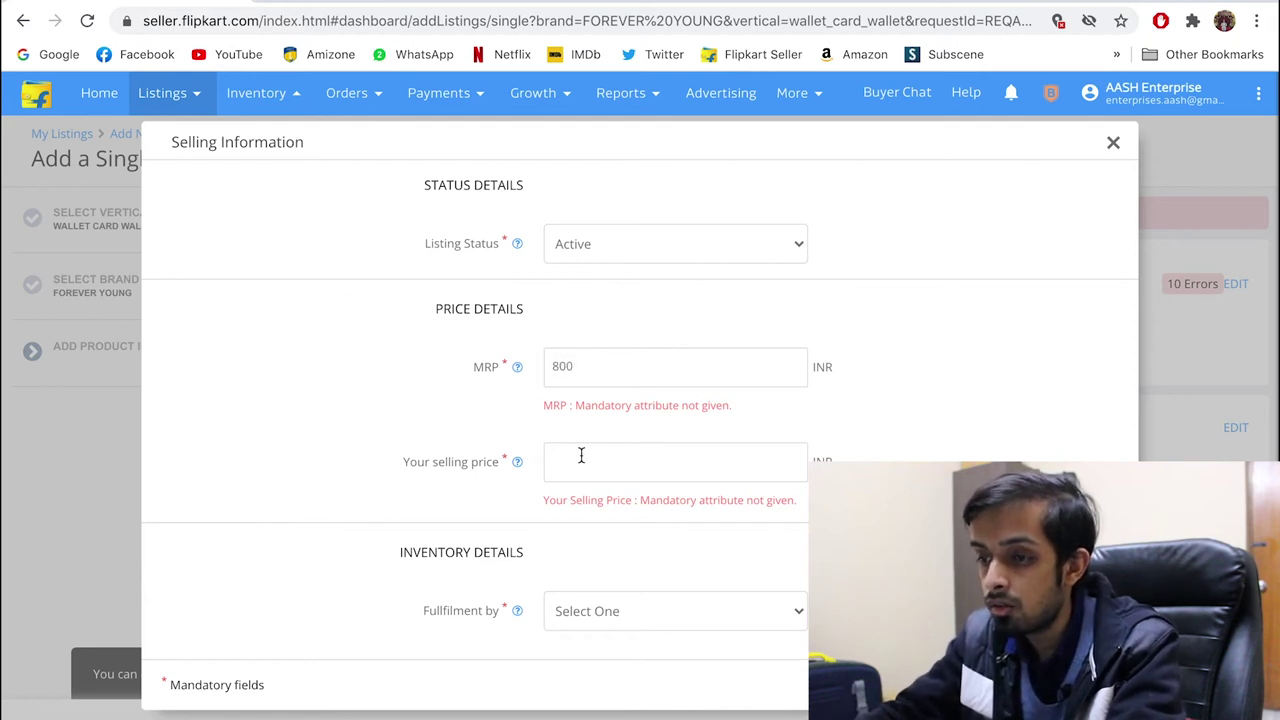
left_click(582, 459)
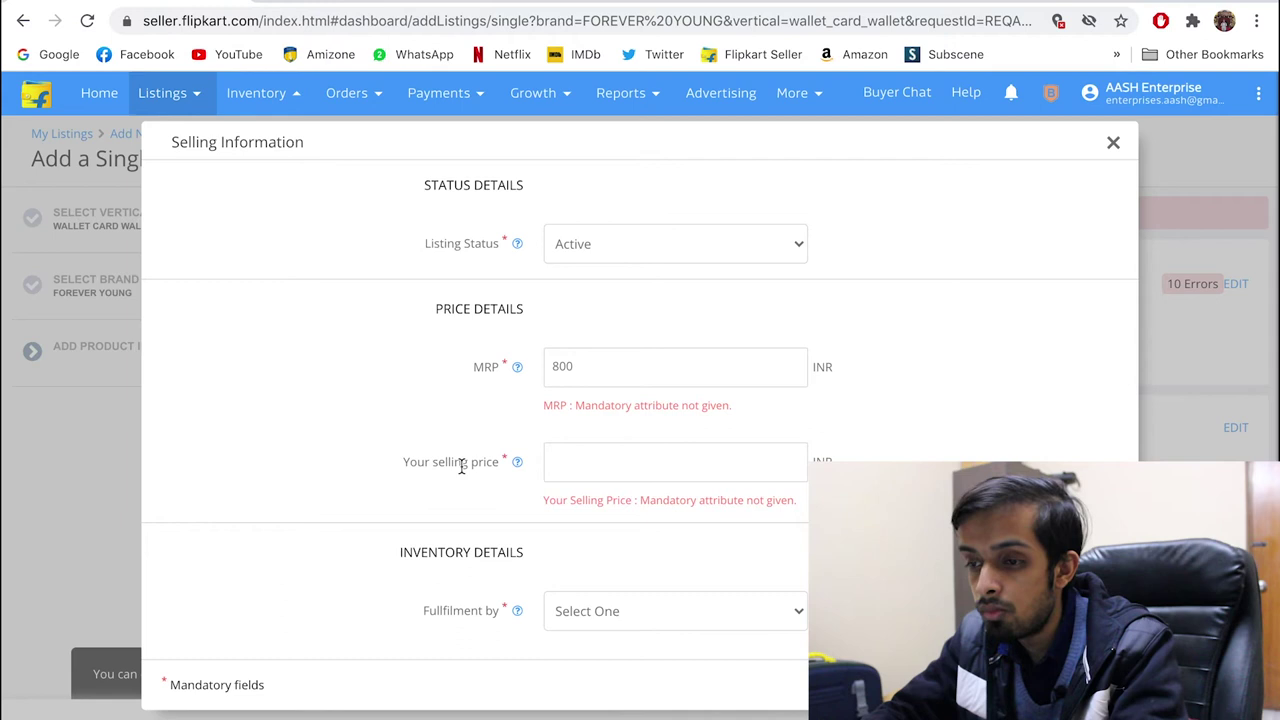
type("750")
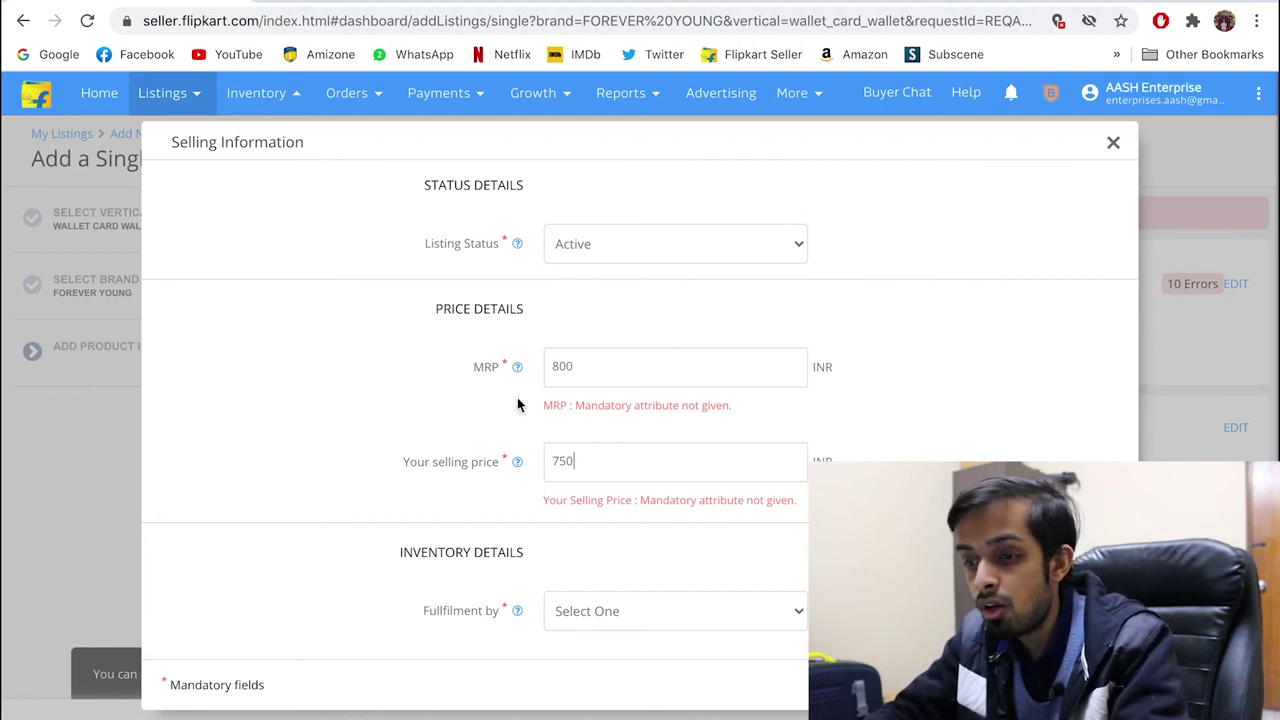
scroll(517, 405, "down", 3)
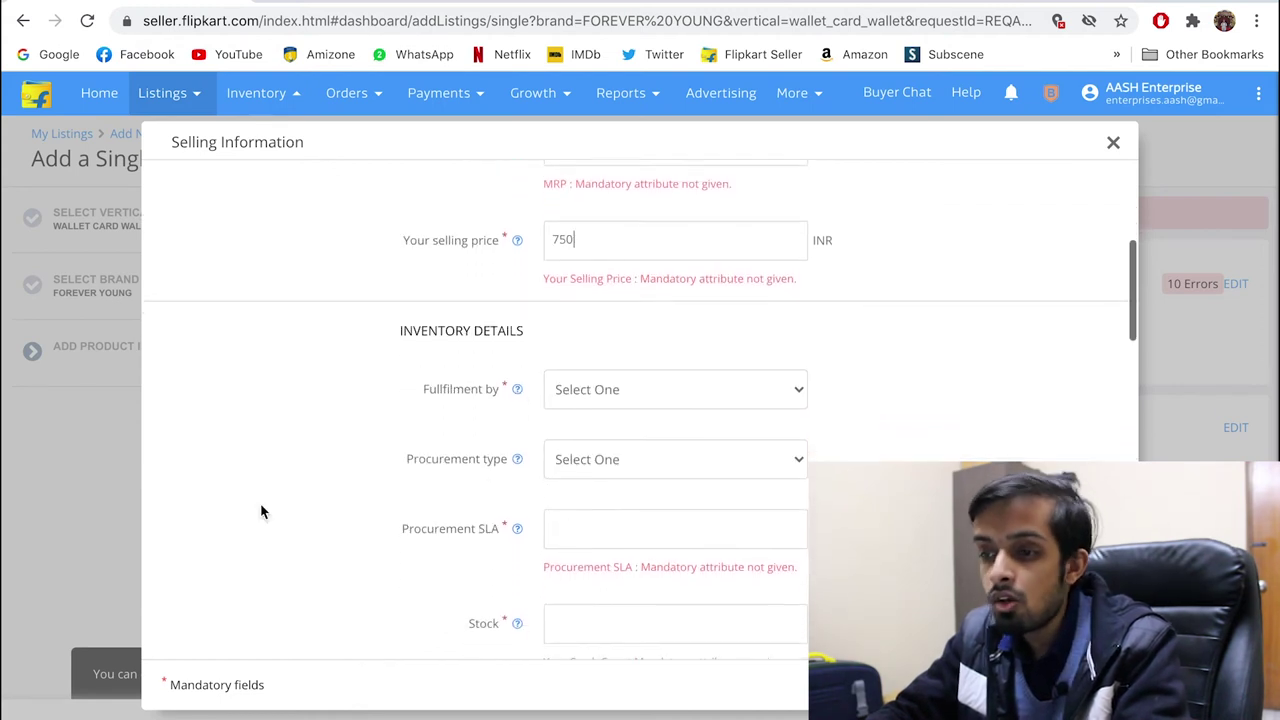
- Set the listing's fulfilment to Seller and the procurement type to Instock
scroll(261, 512, "down", 1)
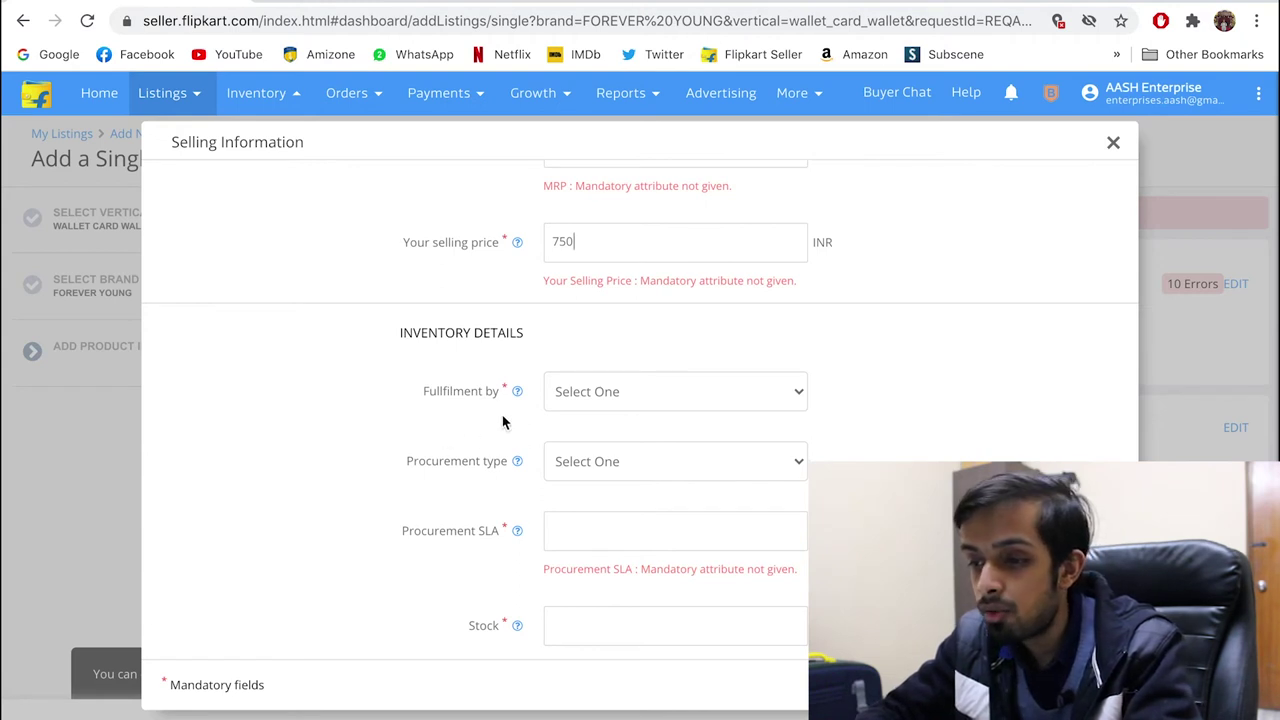
left_click(738, 390)
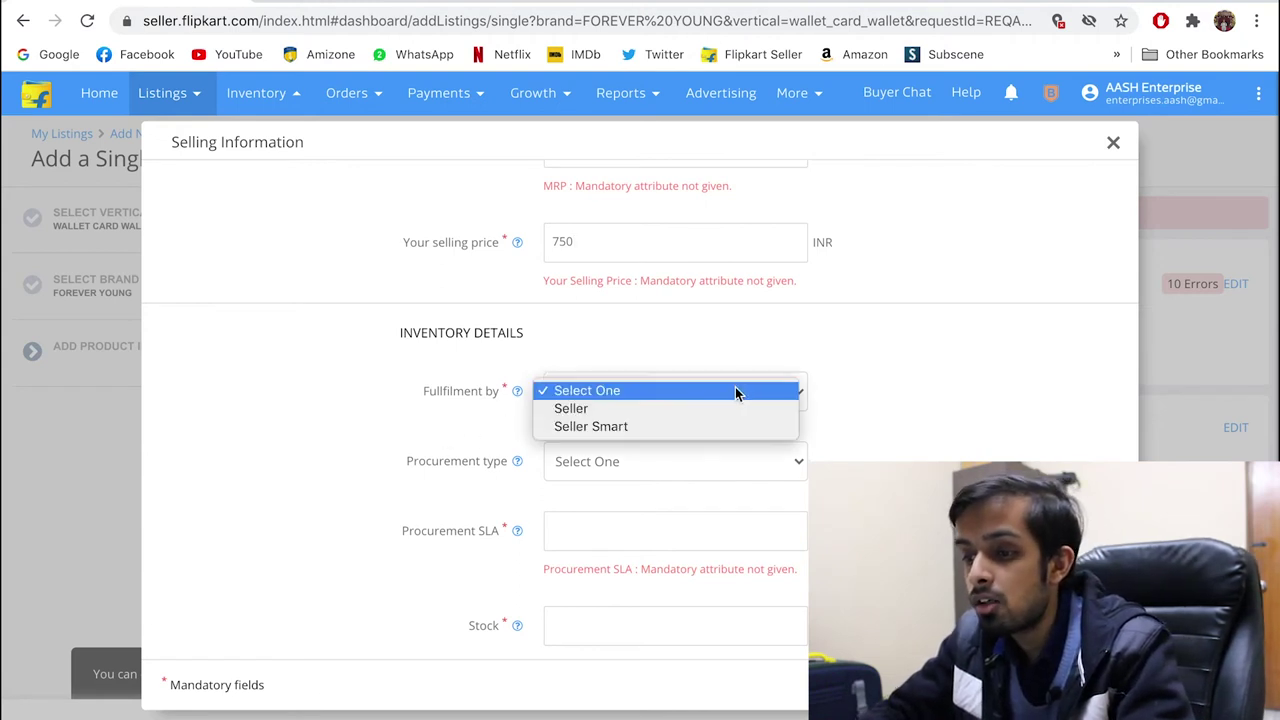
left_click(726, 409)
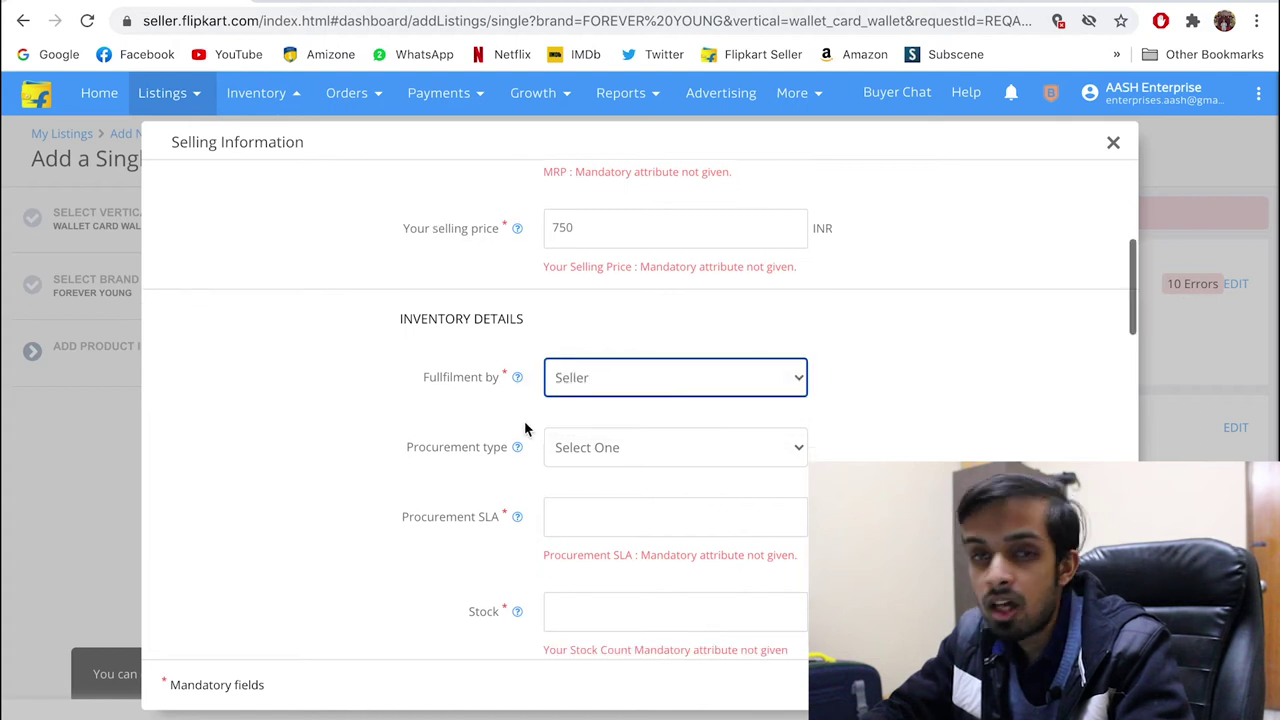
left_click(727, 452)
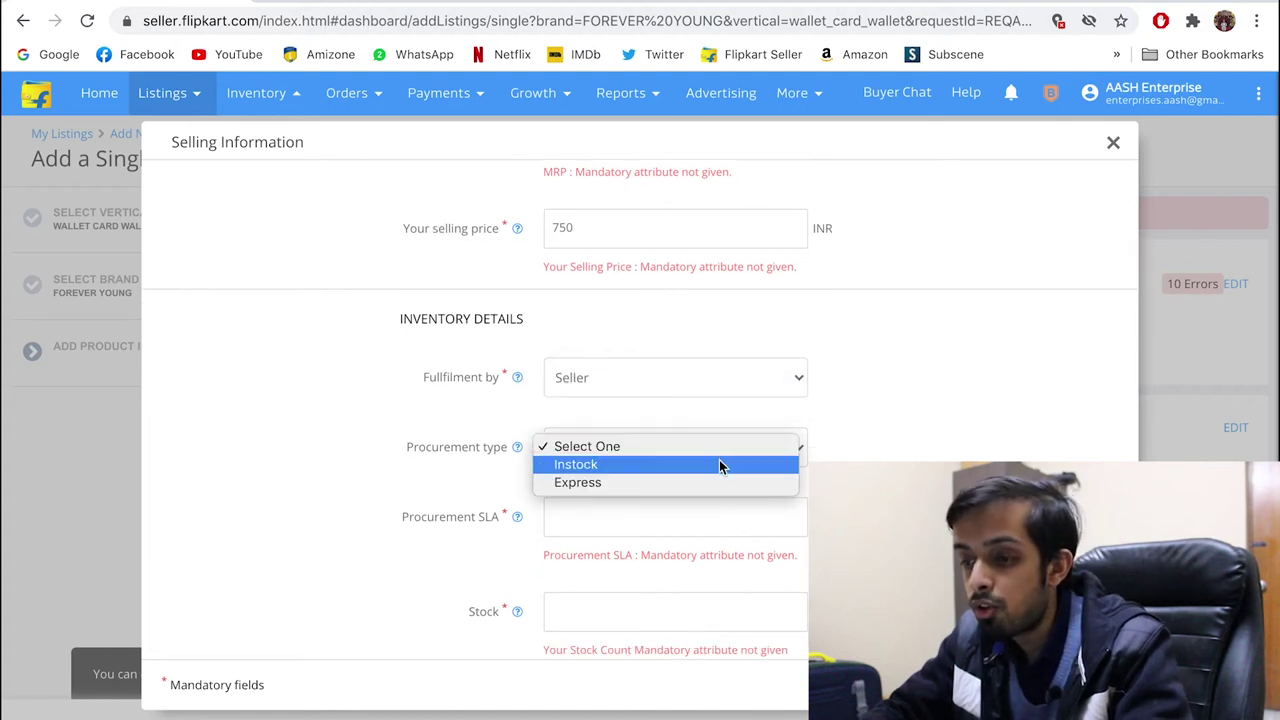
left_click(719, 462)
- Set the procurement SLA to 2 days and the stock to 10
scroll(449, 477, "down", 1)
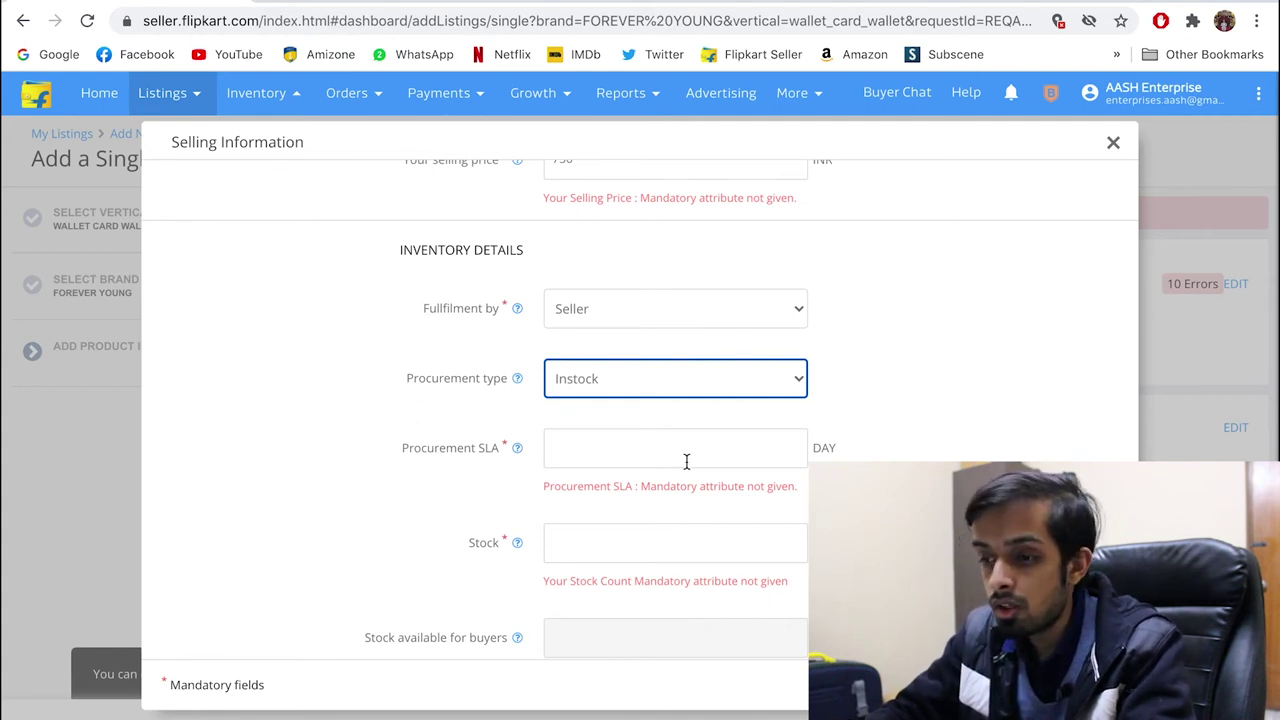
left_click(591, 461)
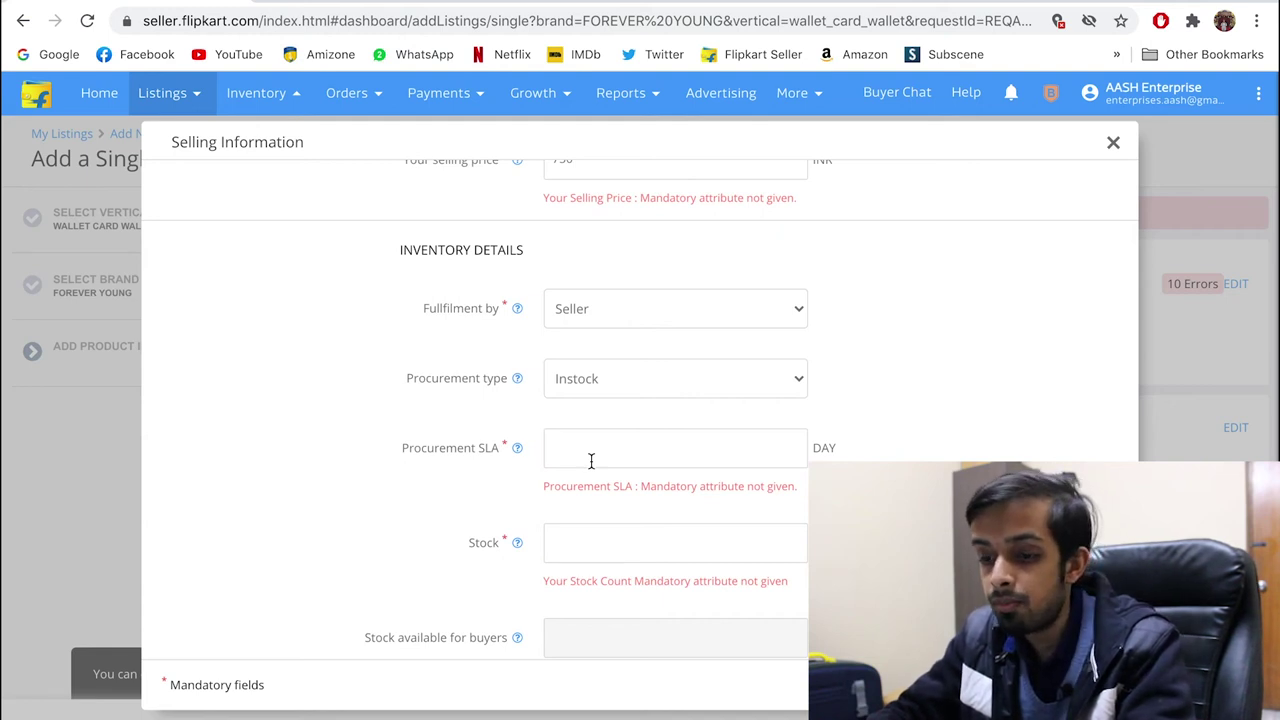
type("2")
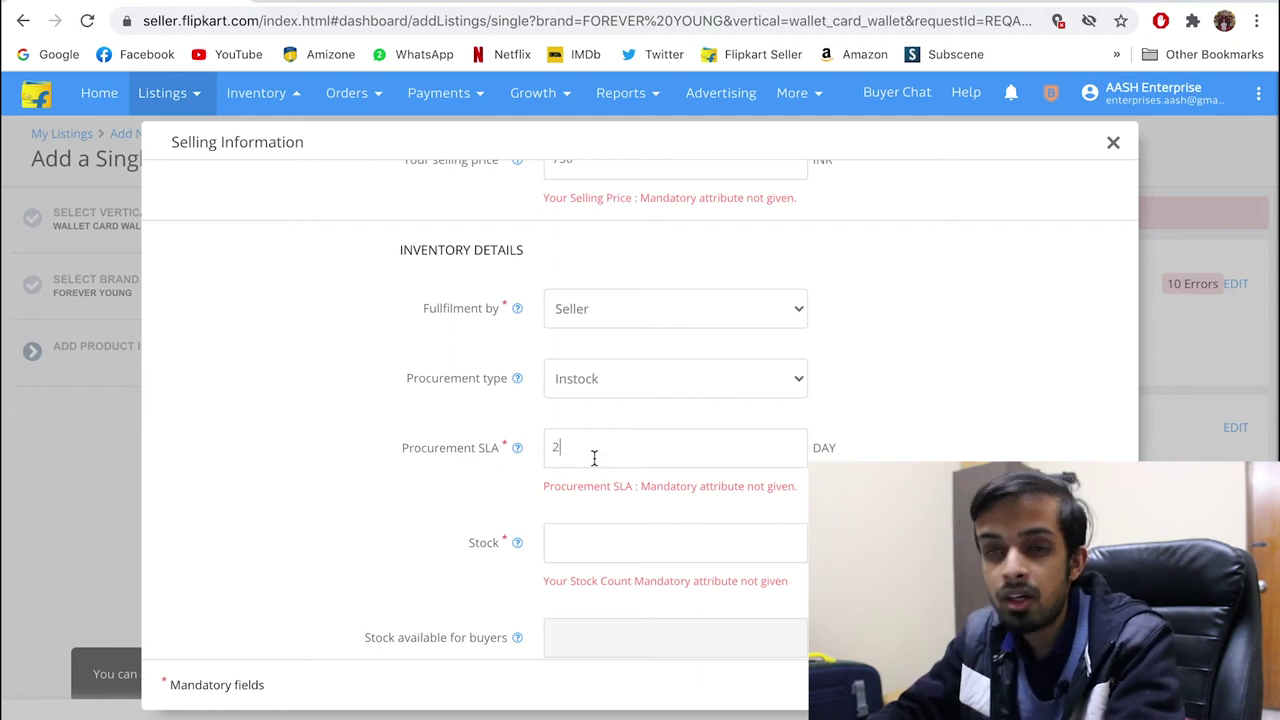
scroll(593, 456, "down", 1)
left_click(592, 478)
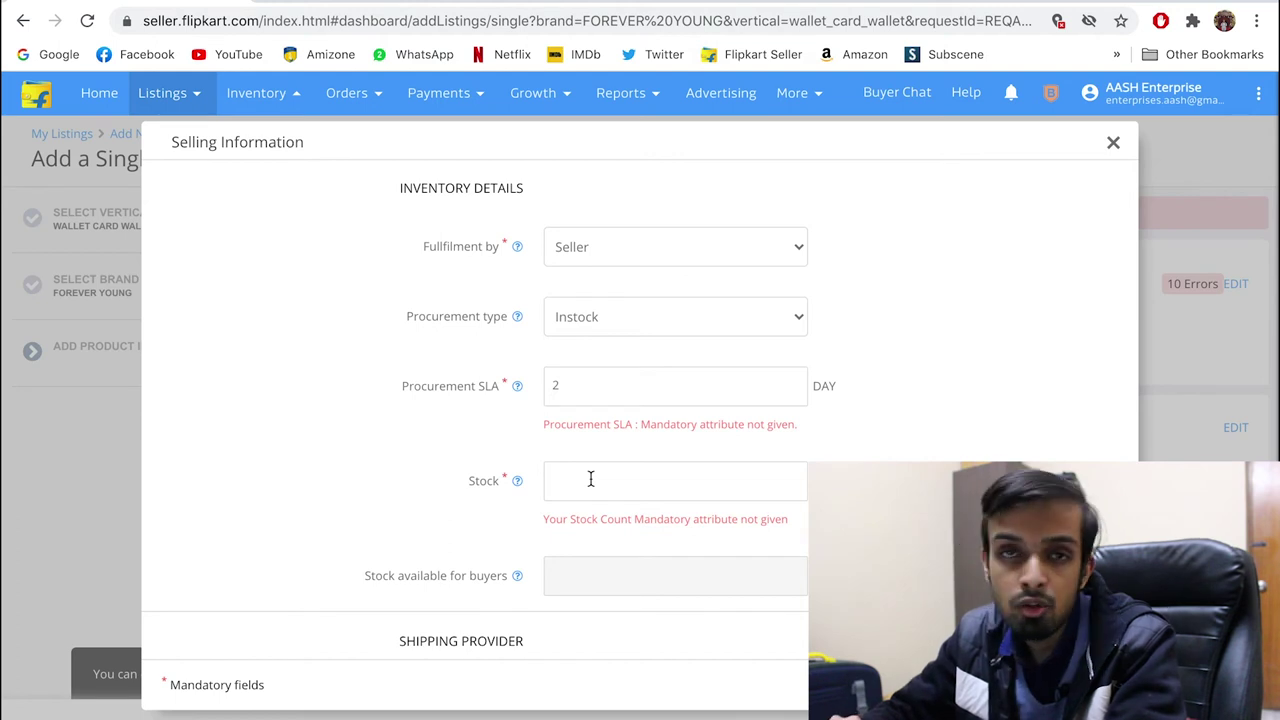
type("10")
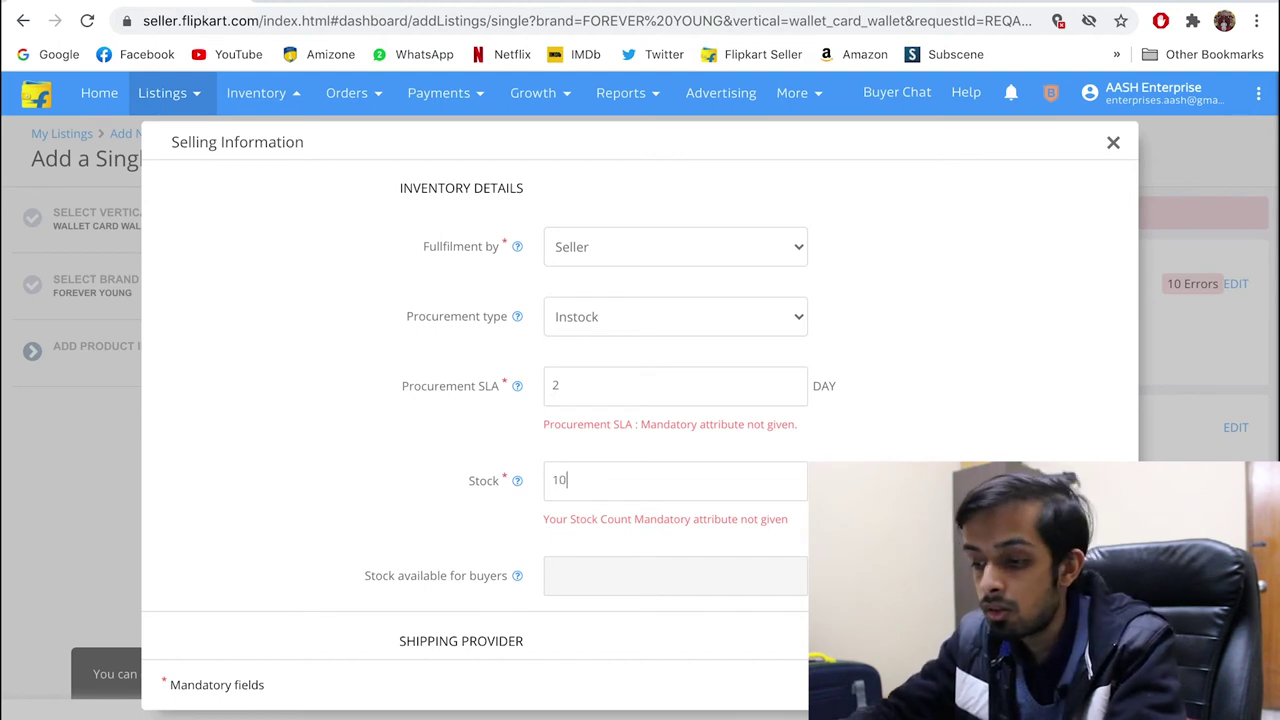
- Set the listing's shipping provider to Seller
scroll(590, 479, "down", 1)
scroll(489, 405, "down", 1)
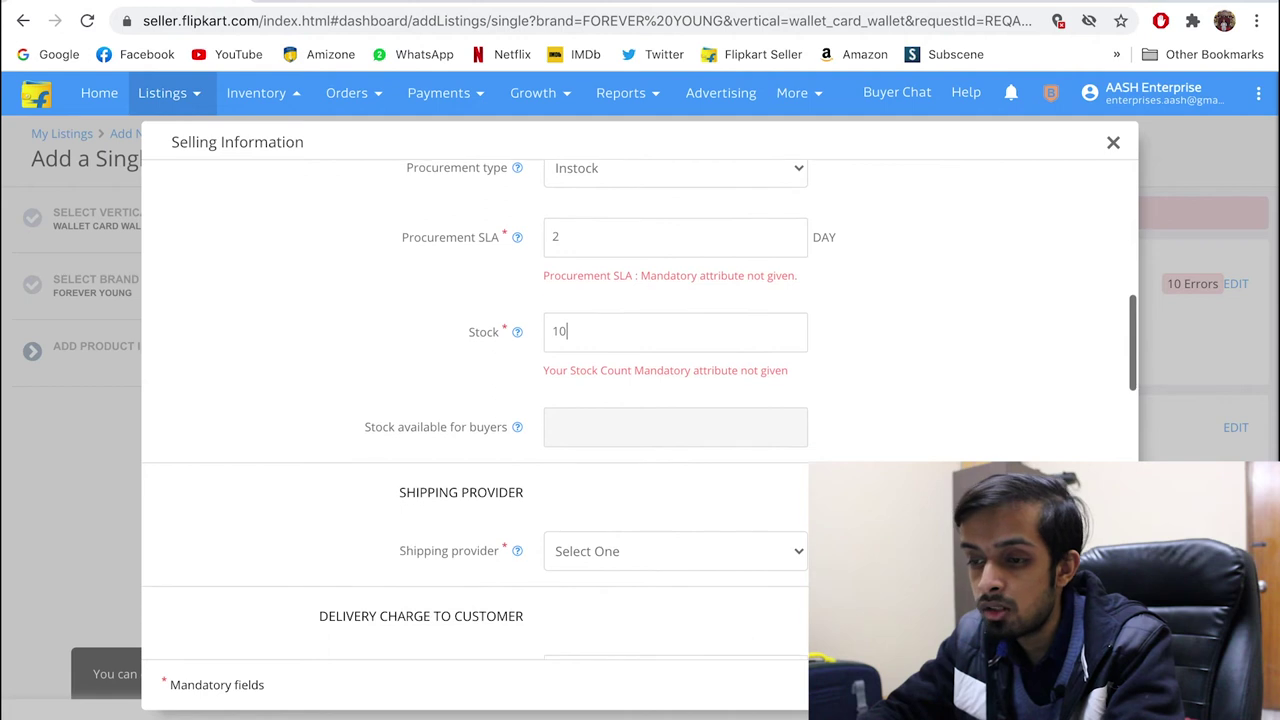
scroll(489, 405, "down", 1)
scroll(489, 405, "down", 1)
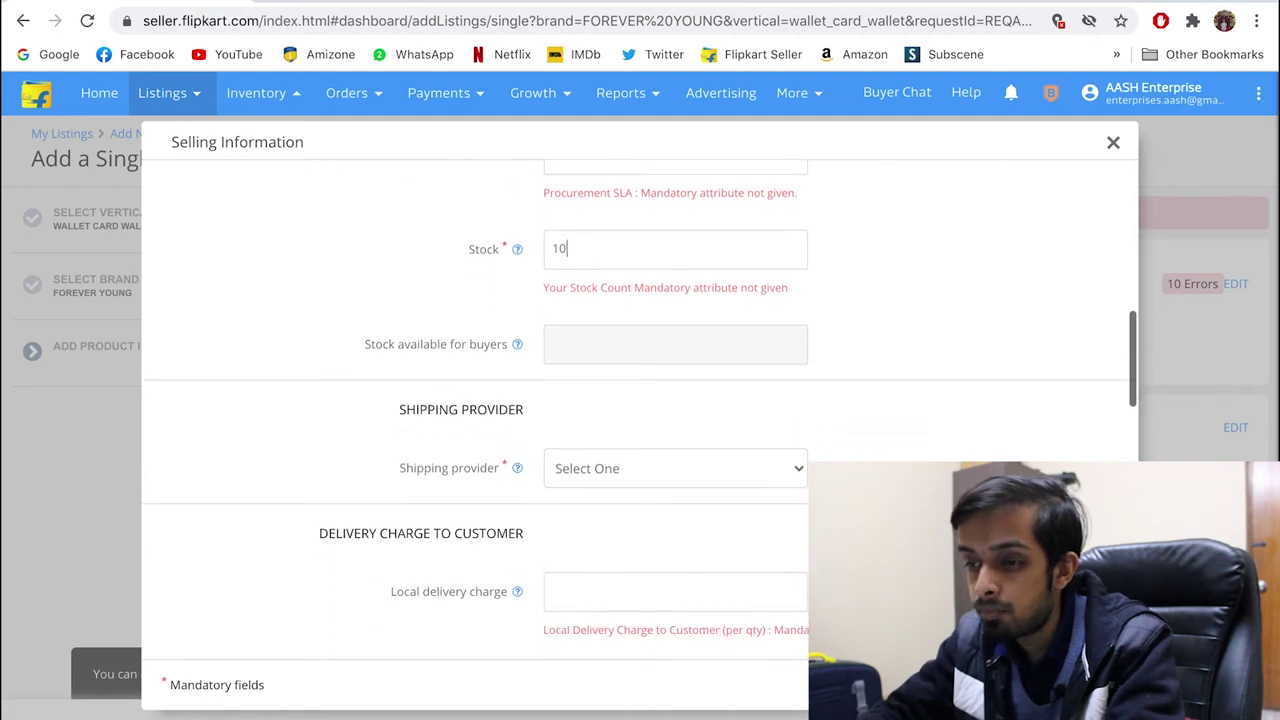
left_click(770, 449)
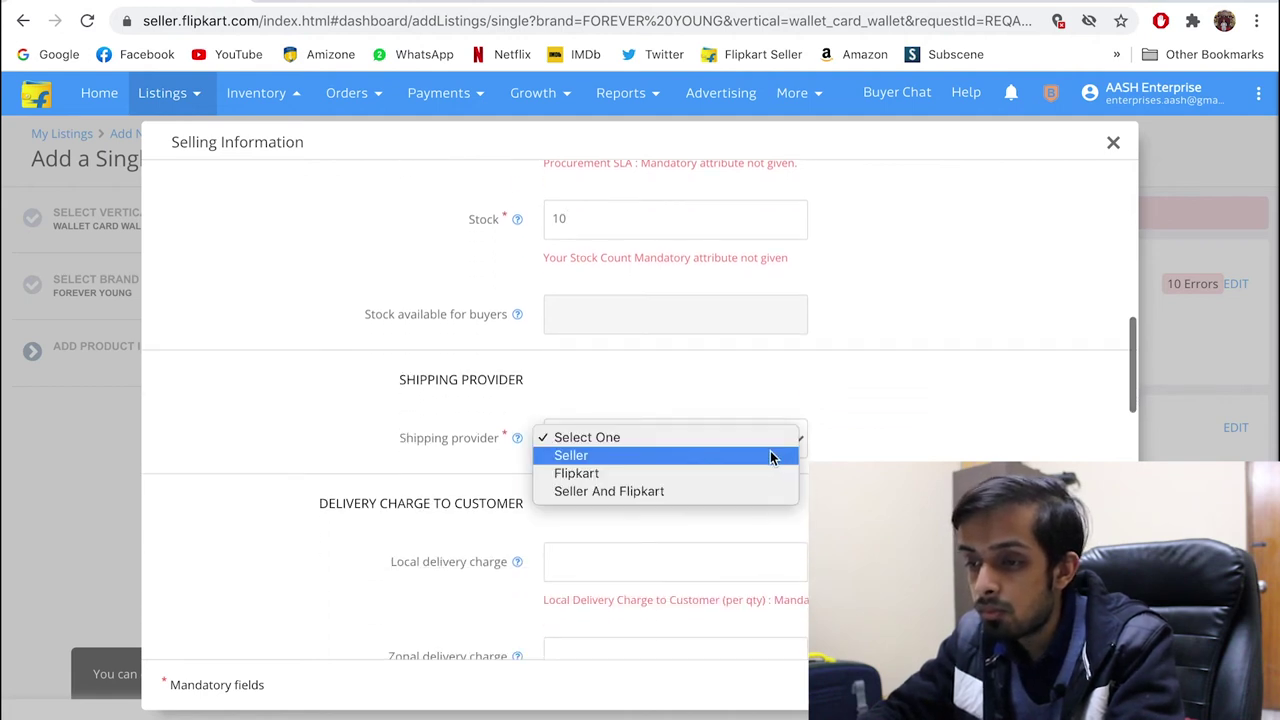
left_click(752, 473)
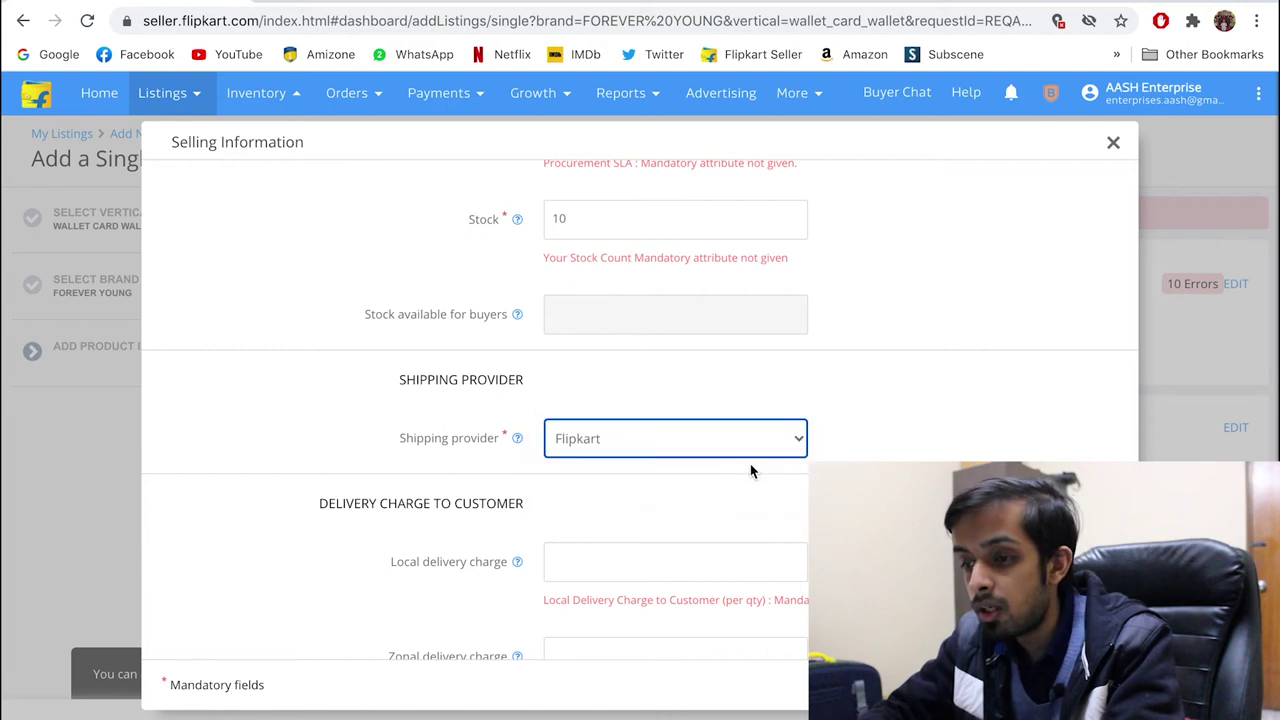
left_click(762, 453)
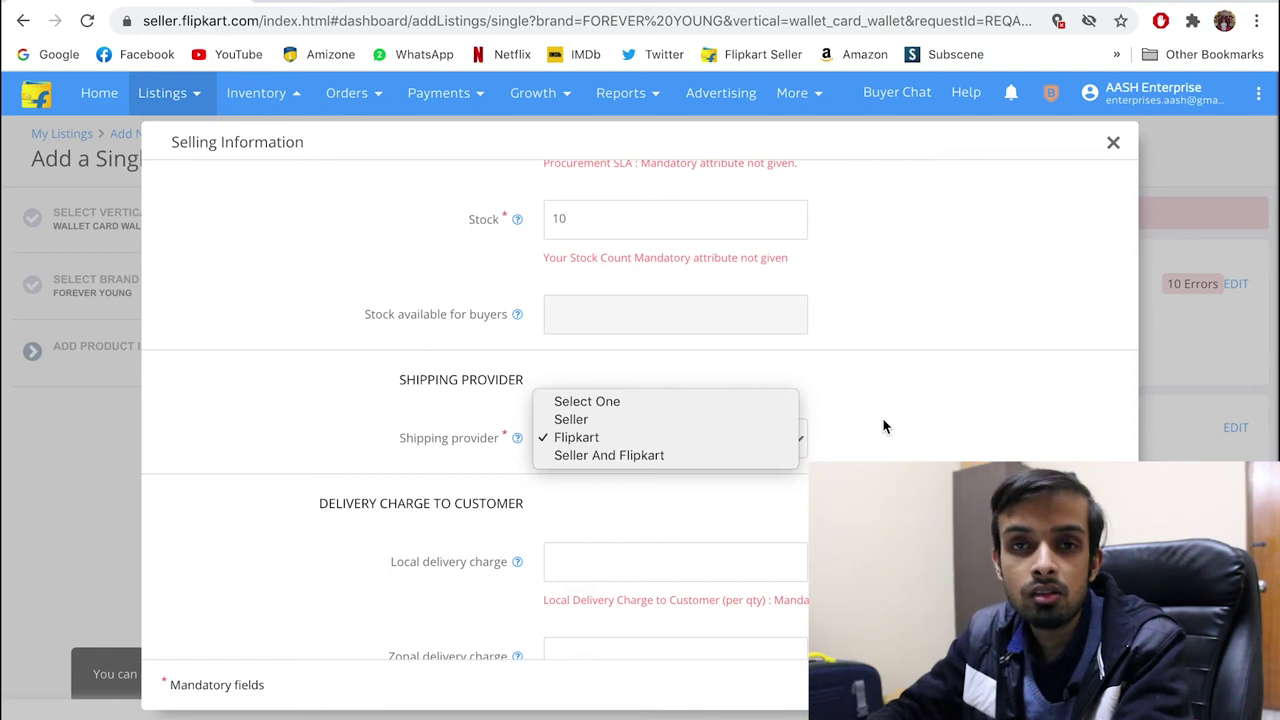
left_click(742, 428)
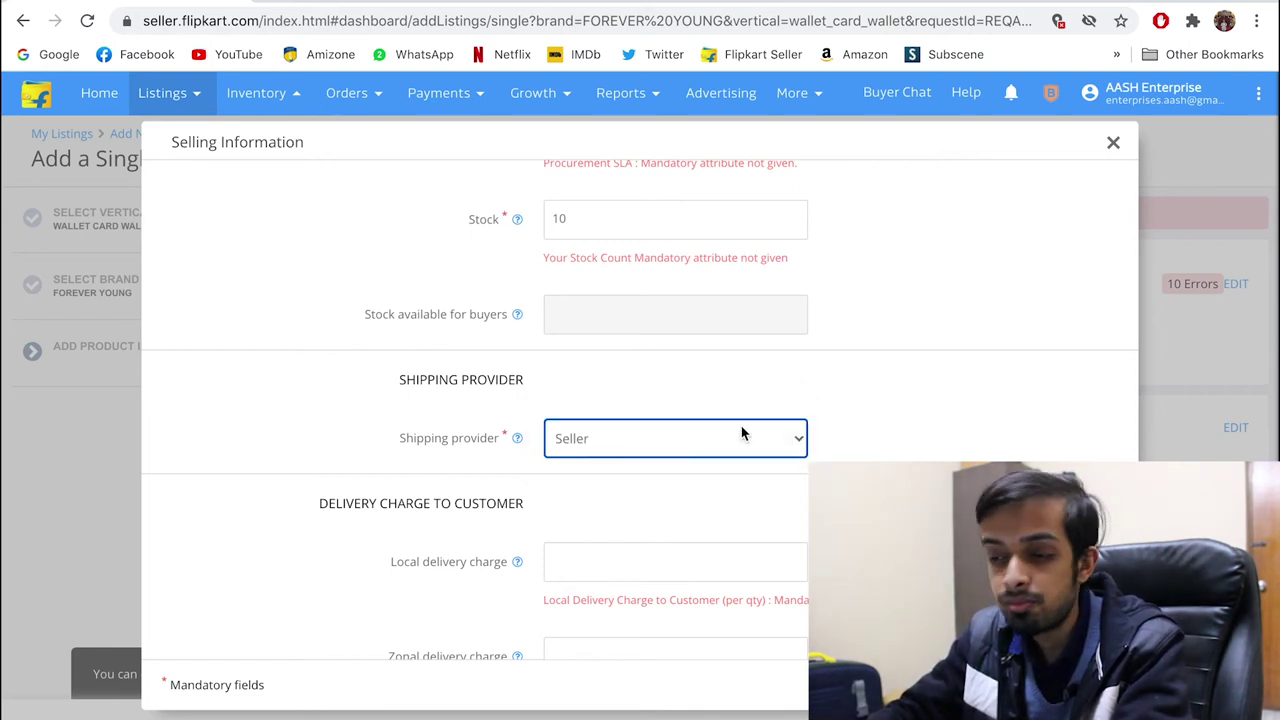
- Set the delivery charges to customers to 25 INR local, 45 INR zonal and 65 INR national
scroll(742, 432, "down", 3)
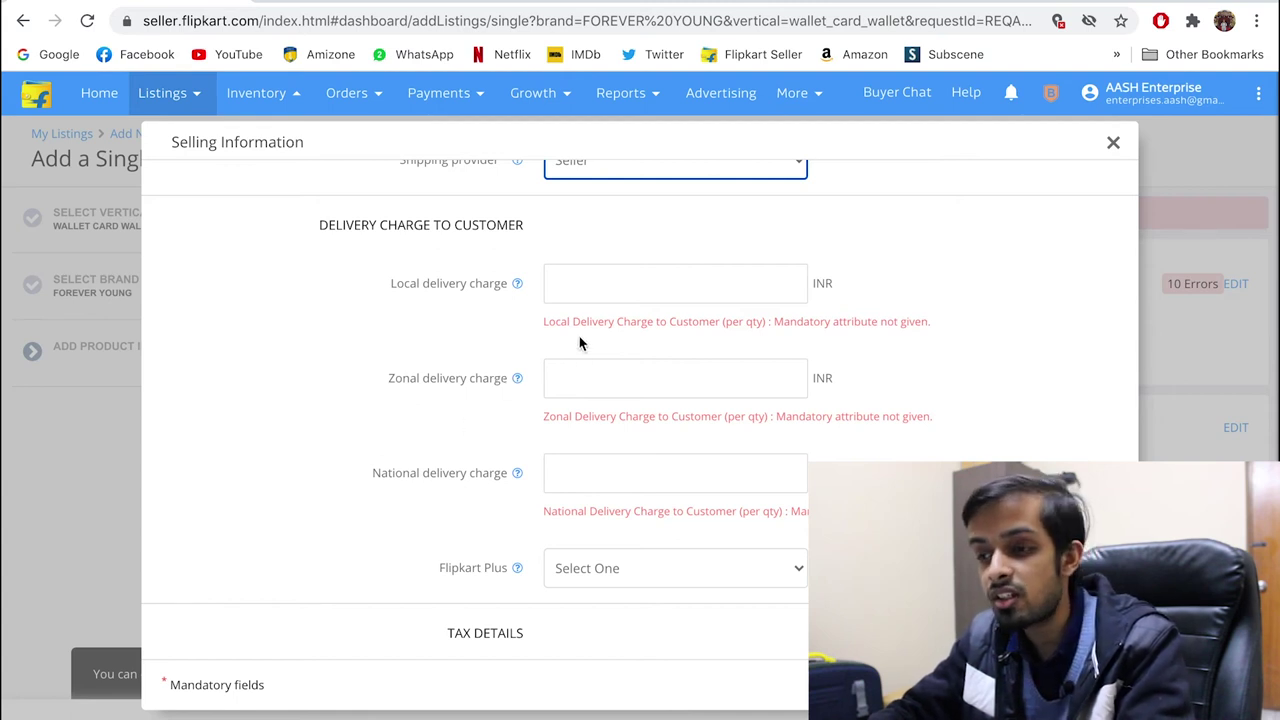
left_click(575, 295)
type("2")
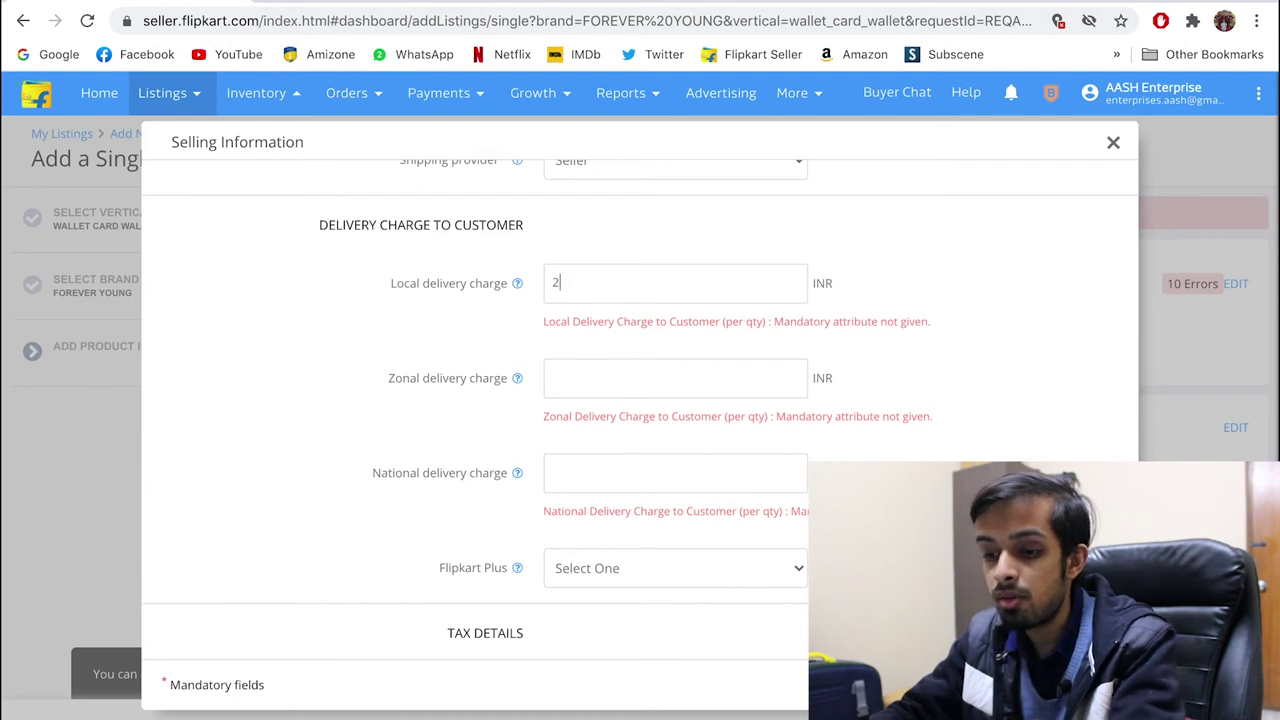
type("545")
left_click(579, 456)
type("65")
- Set the Flipkart Plus option to Non Plus Listing
scroll(569, 489, "down", 1)
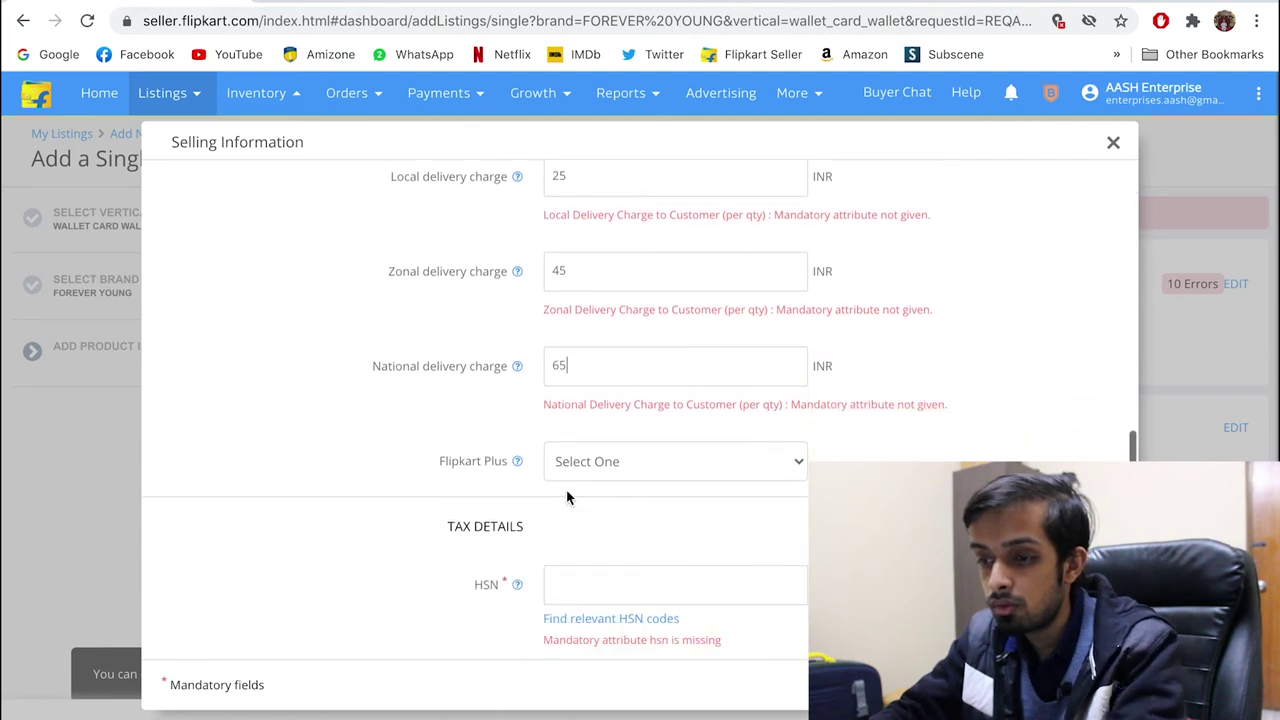
left_click(765, 466)
left_click(745, 497)
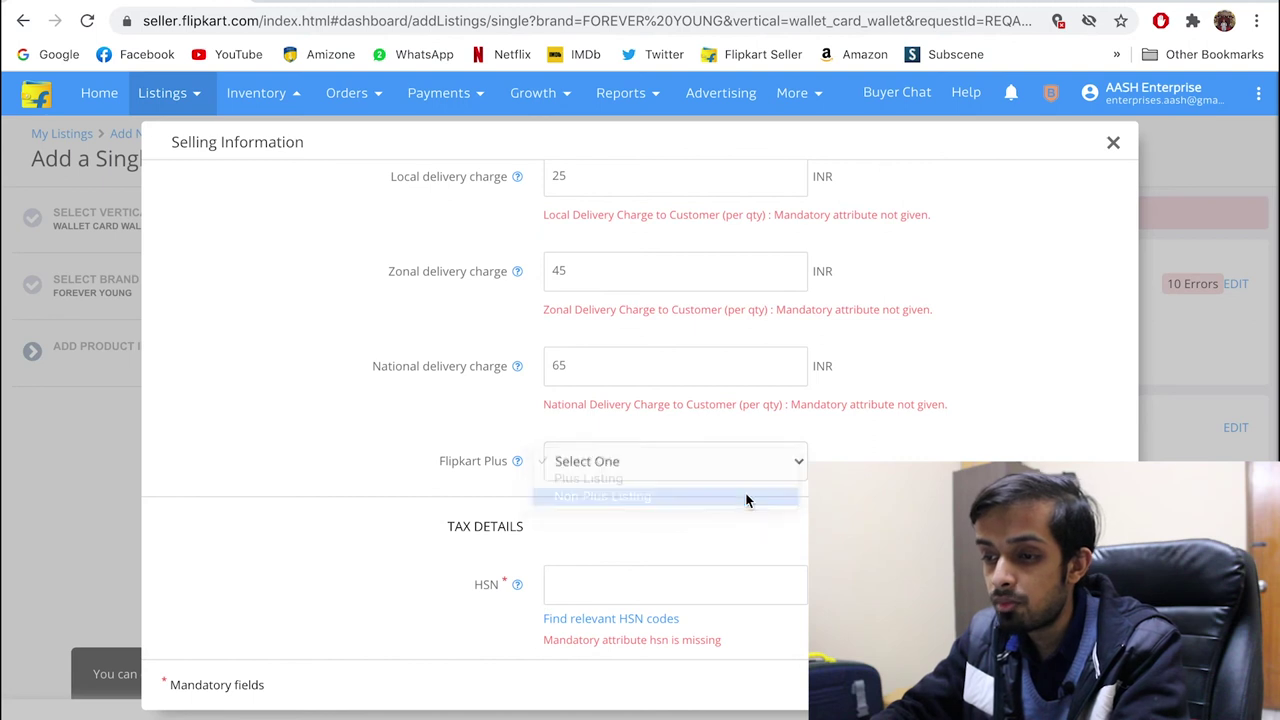
- Look up the relevant HSN codes and select 42023120 for leather wallets and purses
scroll(718, 502, "down", 1)
left_click(675, 492)
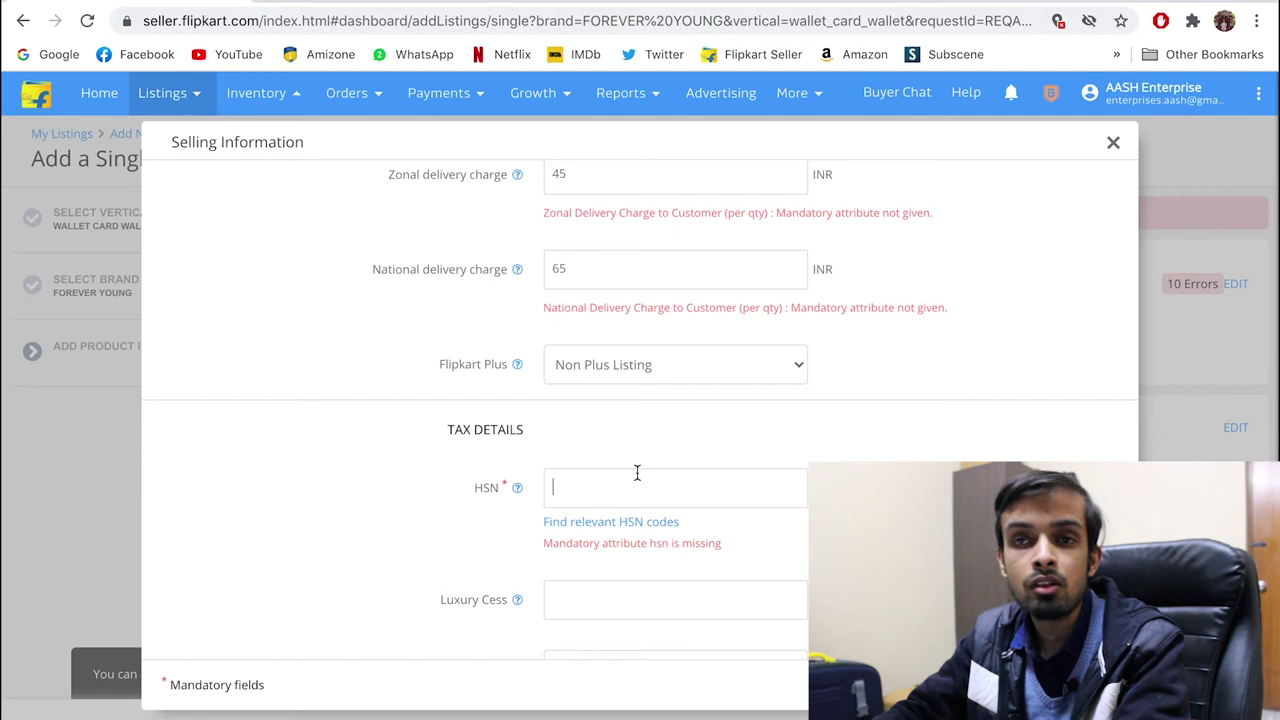
scroll(637, 472, "down", 1)
scroll(637, 472, "down", 1)
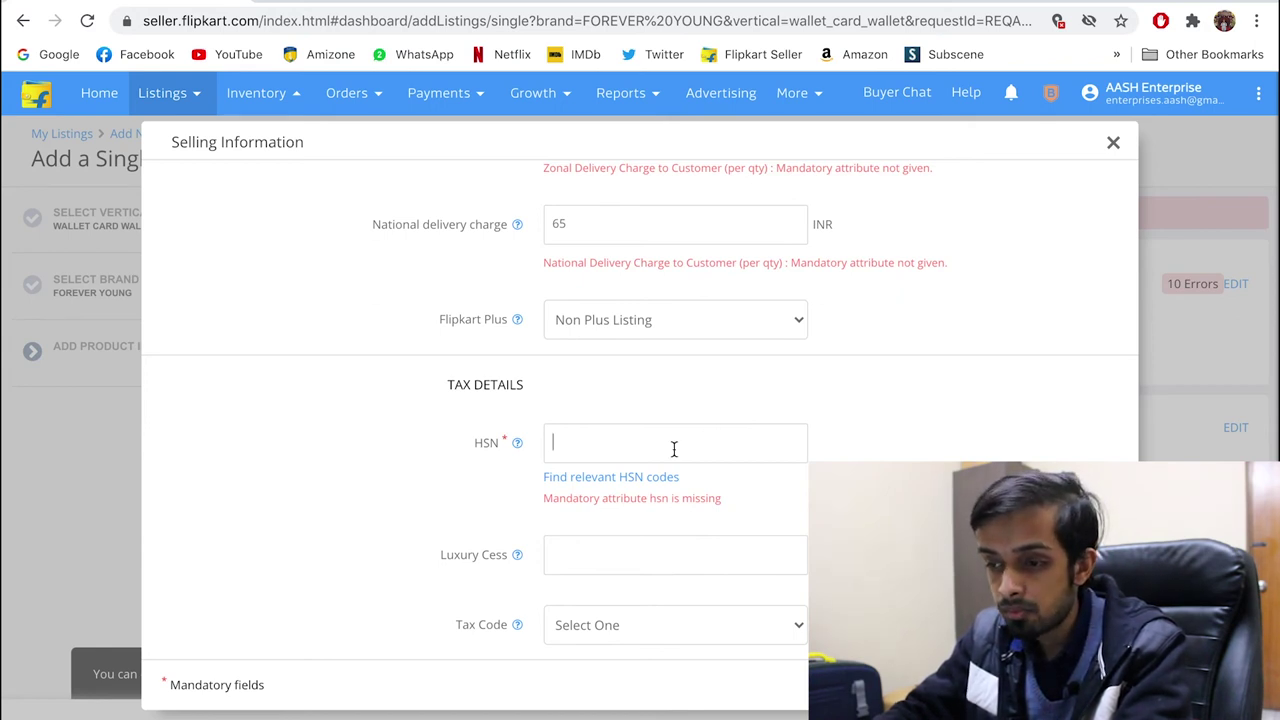
left_click(636, 480)
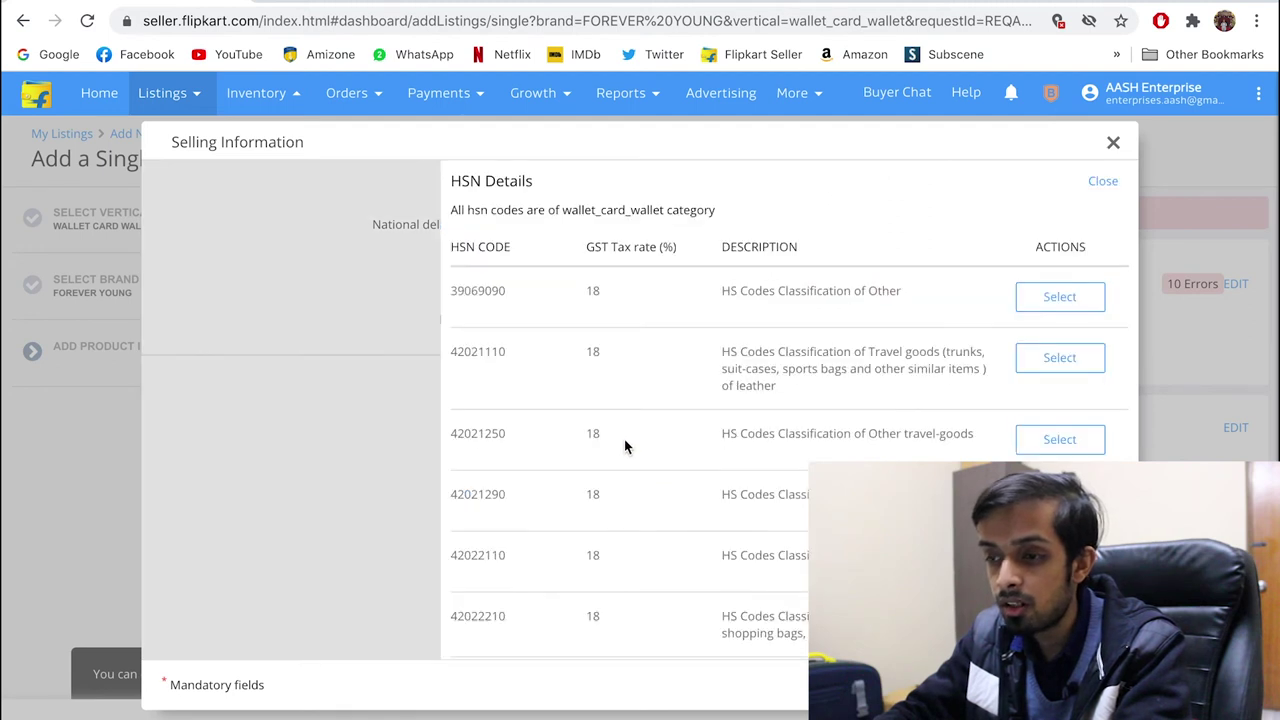
scroll(624, 446, "down", 3)
scroll(624, 446, "down", 2)
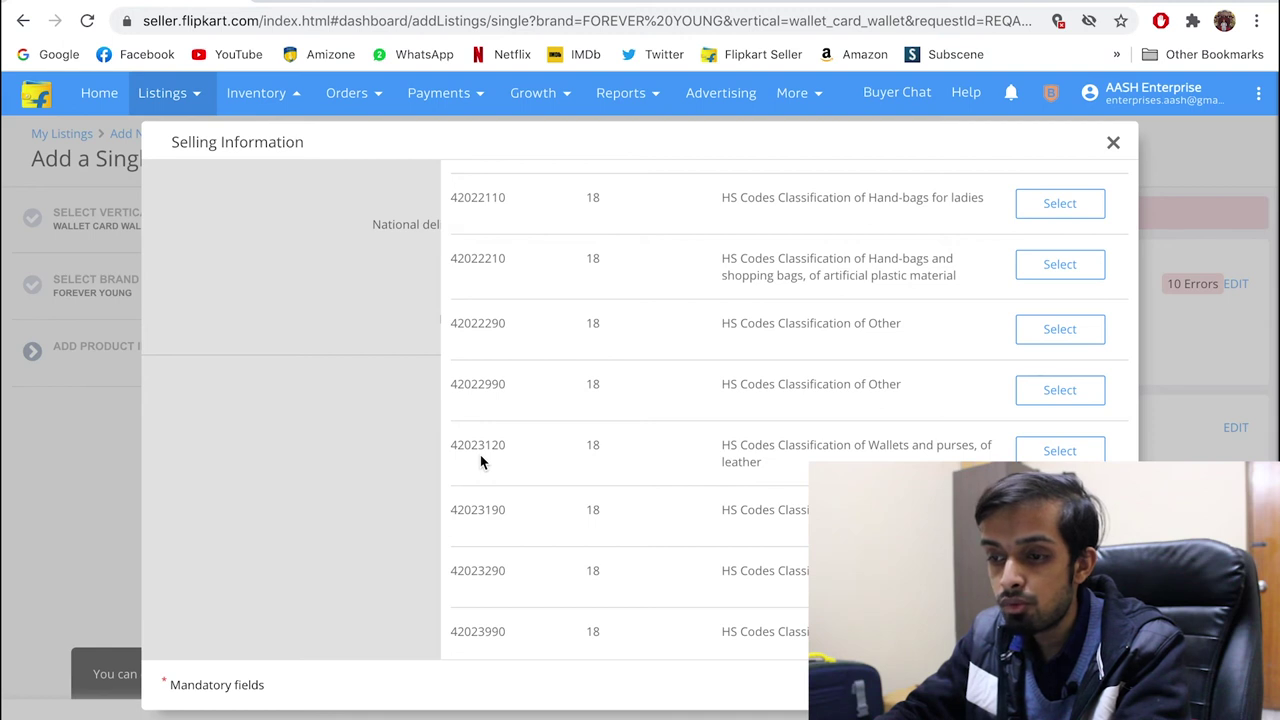
left_click(1066, 452)
- Set the listing's tax code to GST_18
scroll(746, 428, "down", 2)
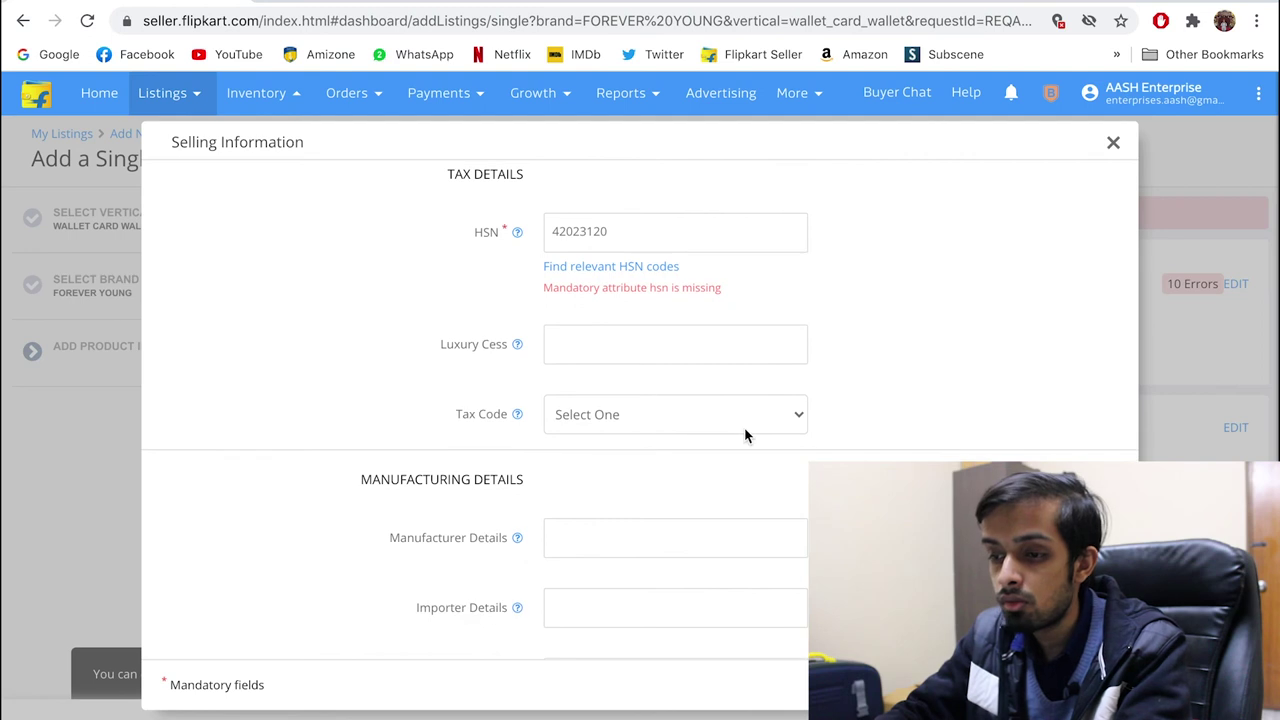
left_click(744, 429)
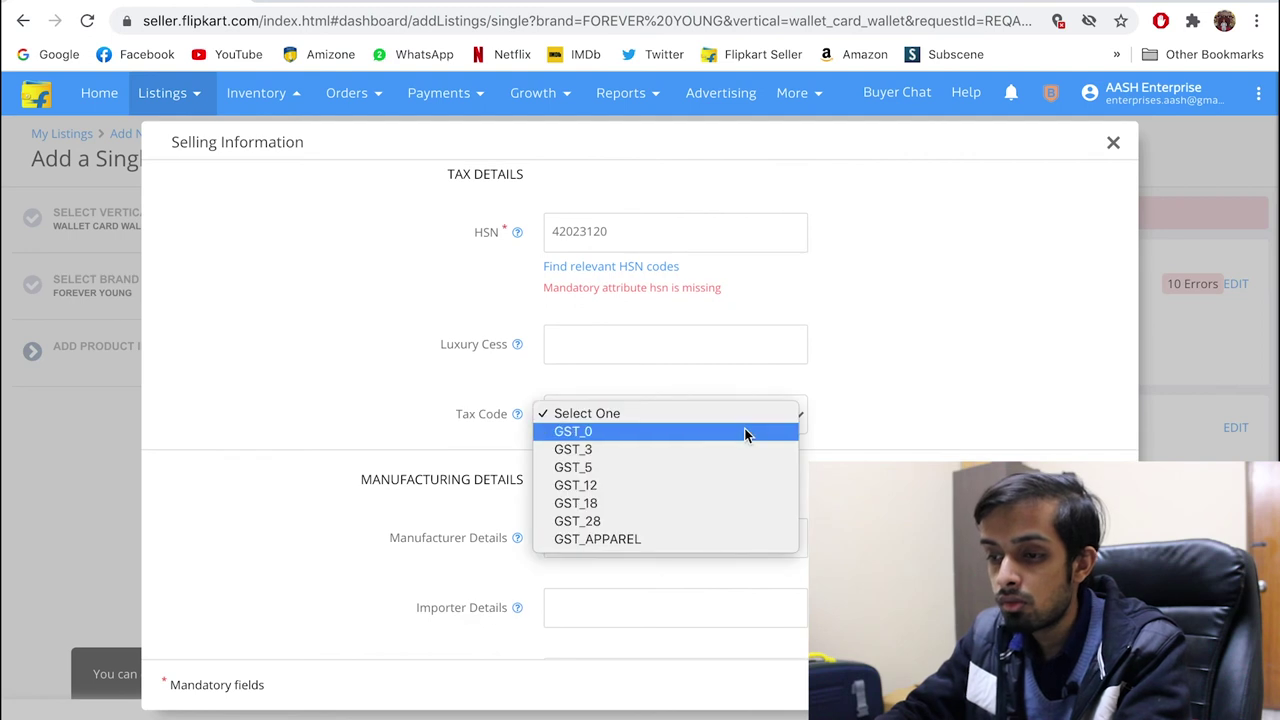
left_click(724, 505)
- Set the country of origin to India and save the selling information
scroll(820, 446, "down", 1)
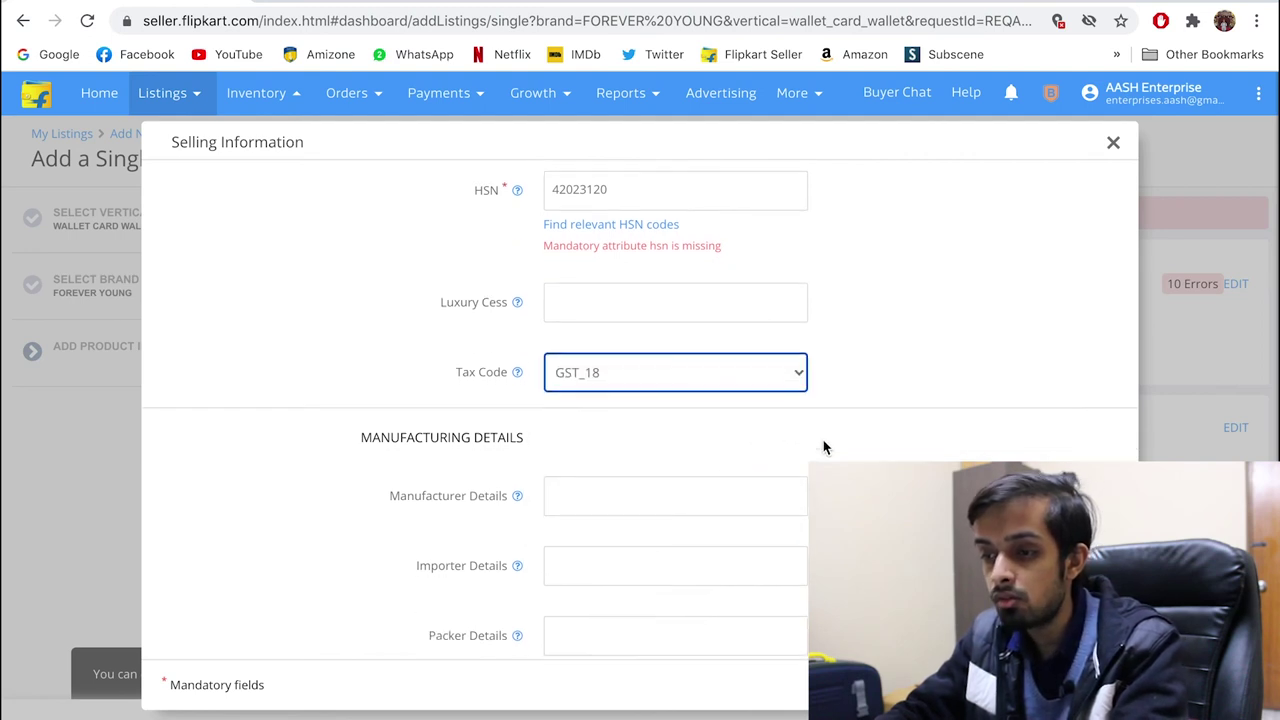
scroll(824, 447, "down", 2)
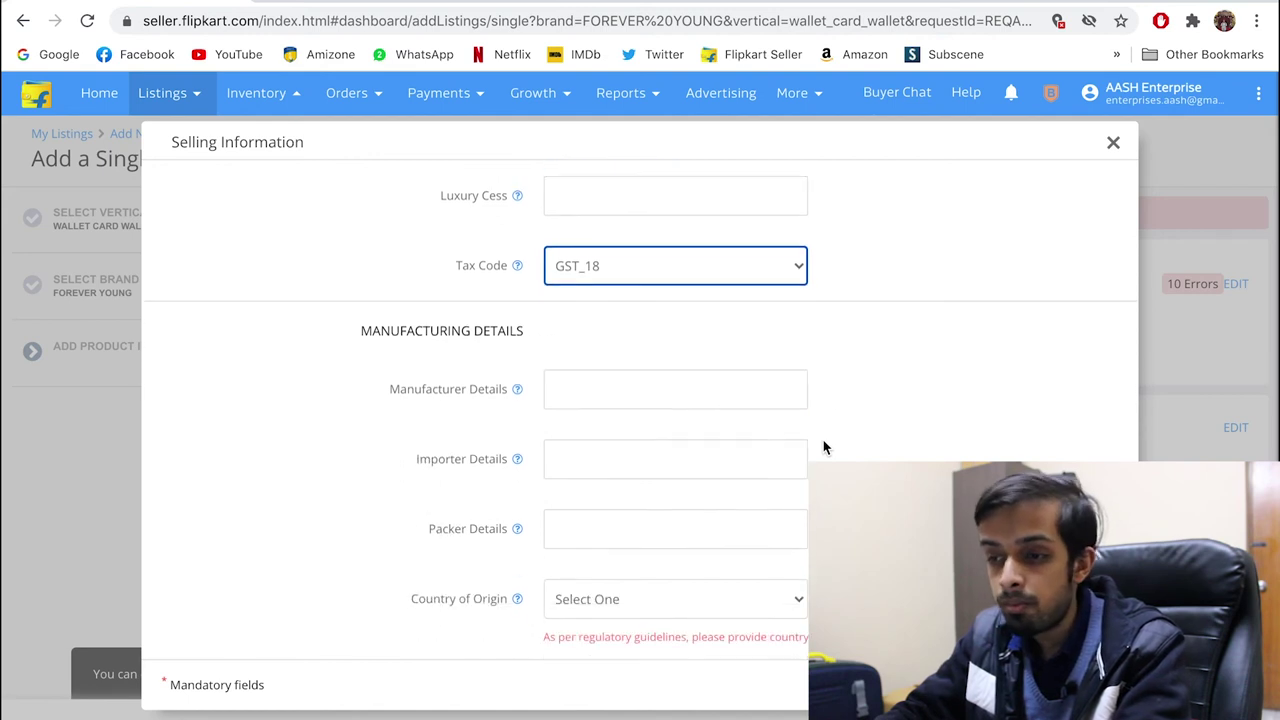
left_click(767, 613)
type("india")
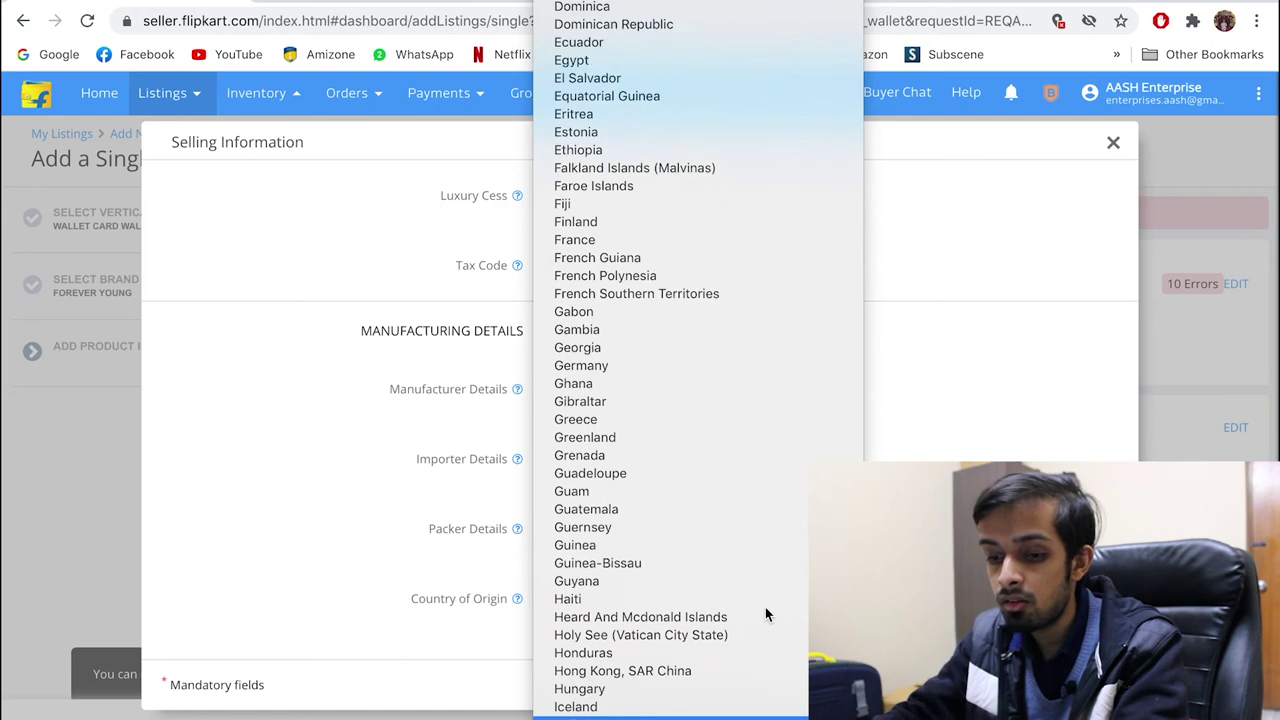
key("Return")
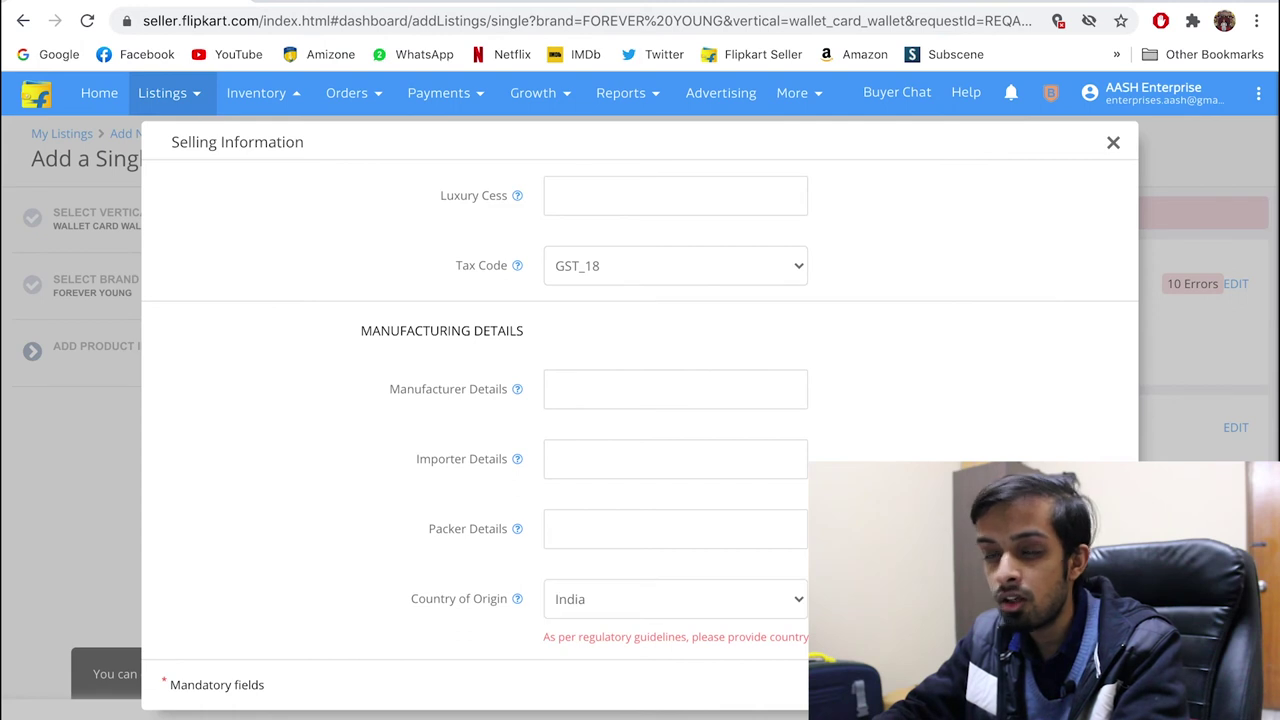
key("Return")
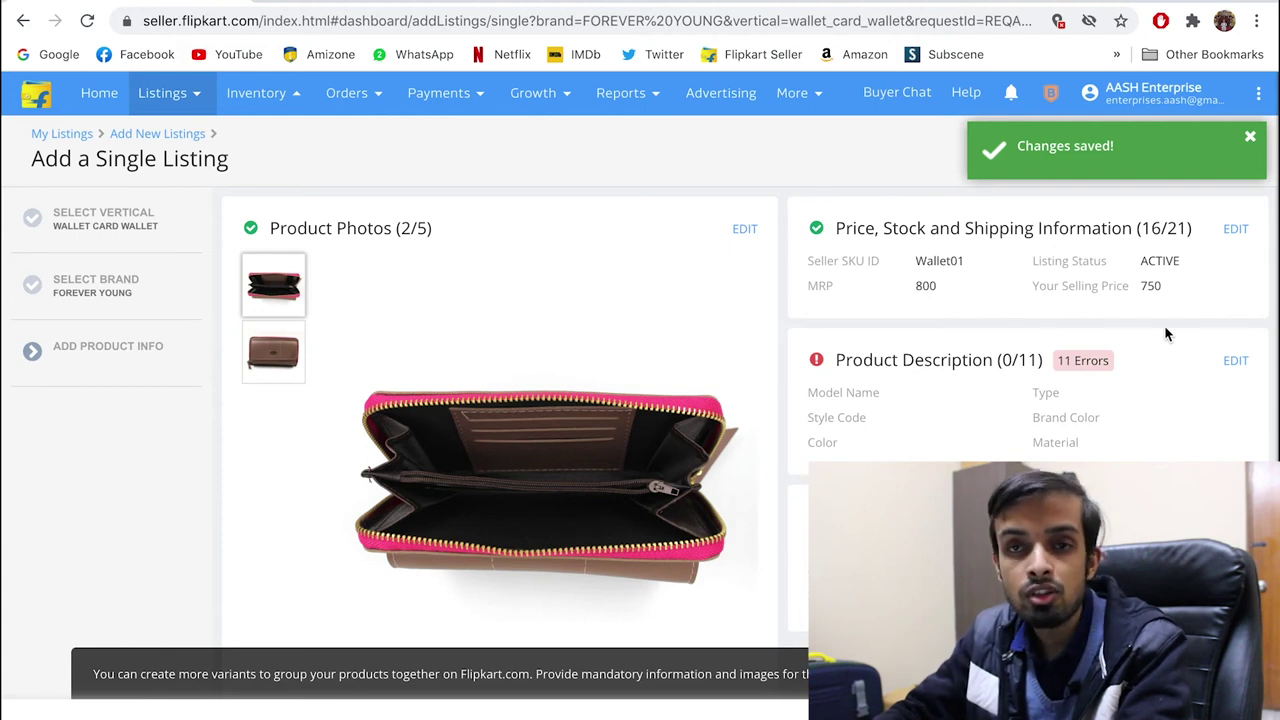
- Open the product description for editing and enter "Wallet for women GREEN" as the model name
scroll(1165, 333, "down", 1)
scroll(1172, 333, "down", 1)
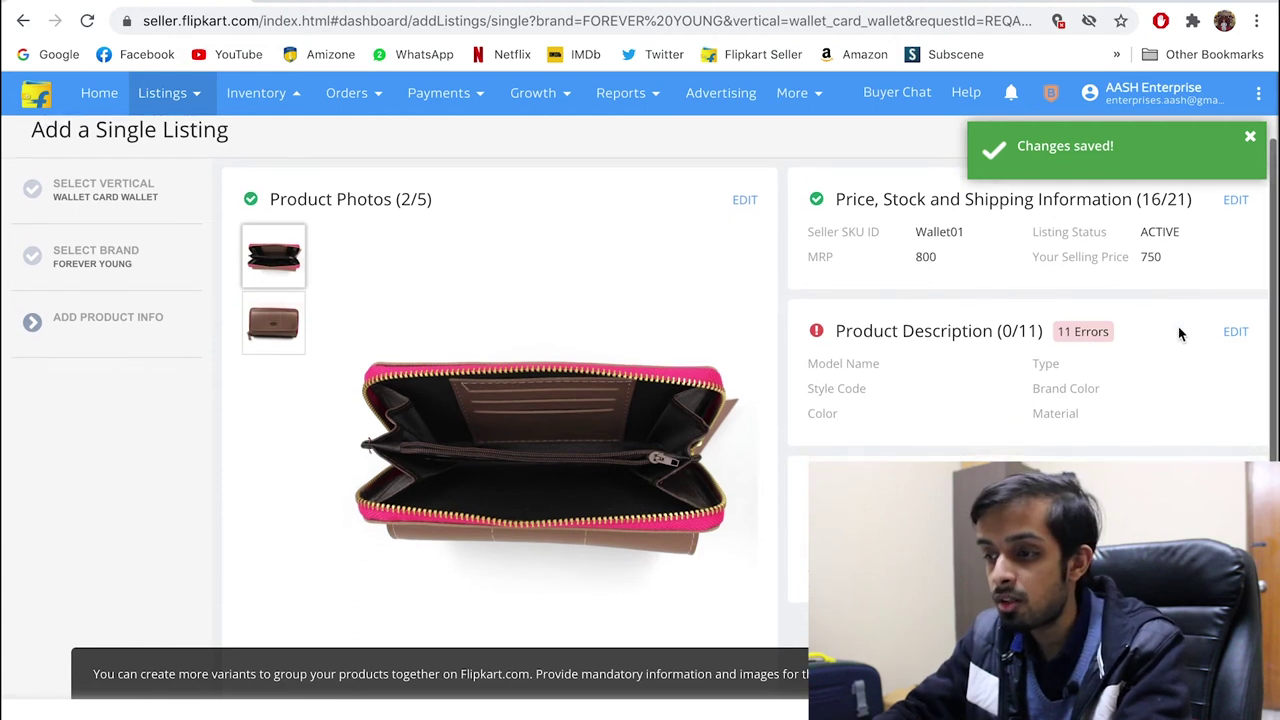
left_click(1235, 332)
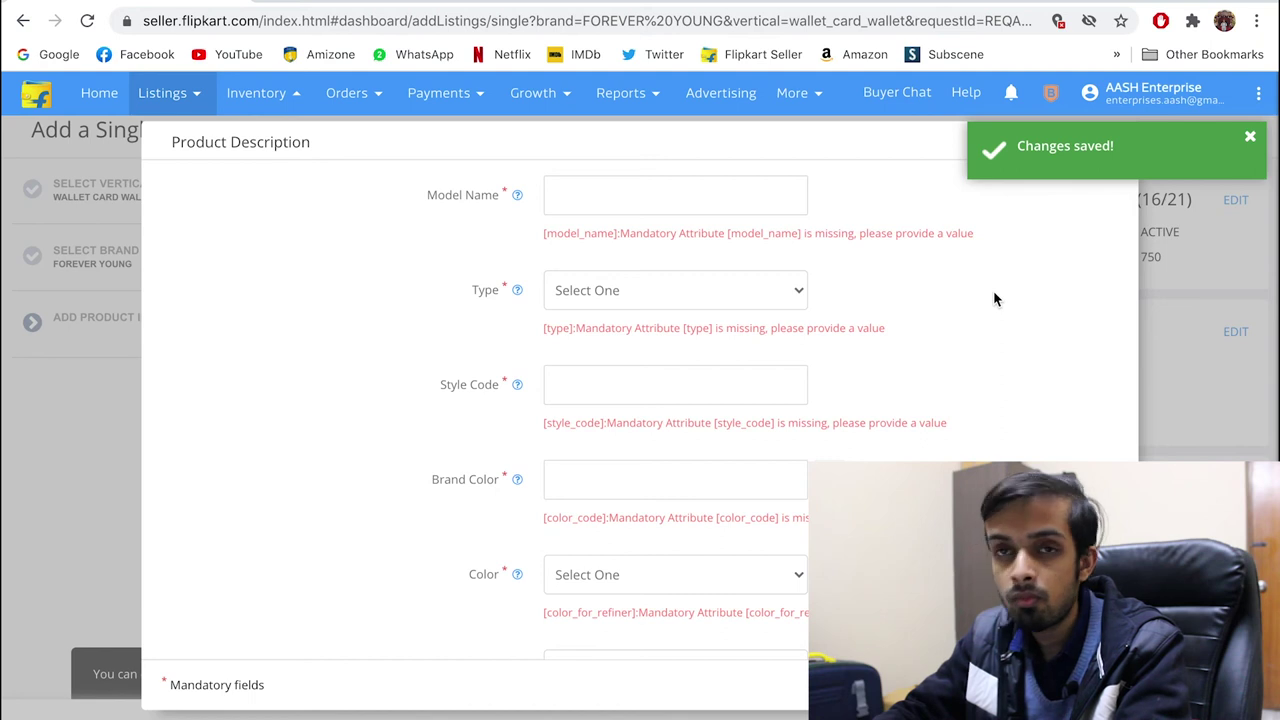
left_click(628, 197)
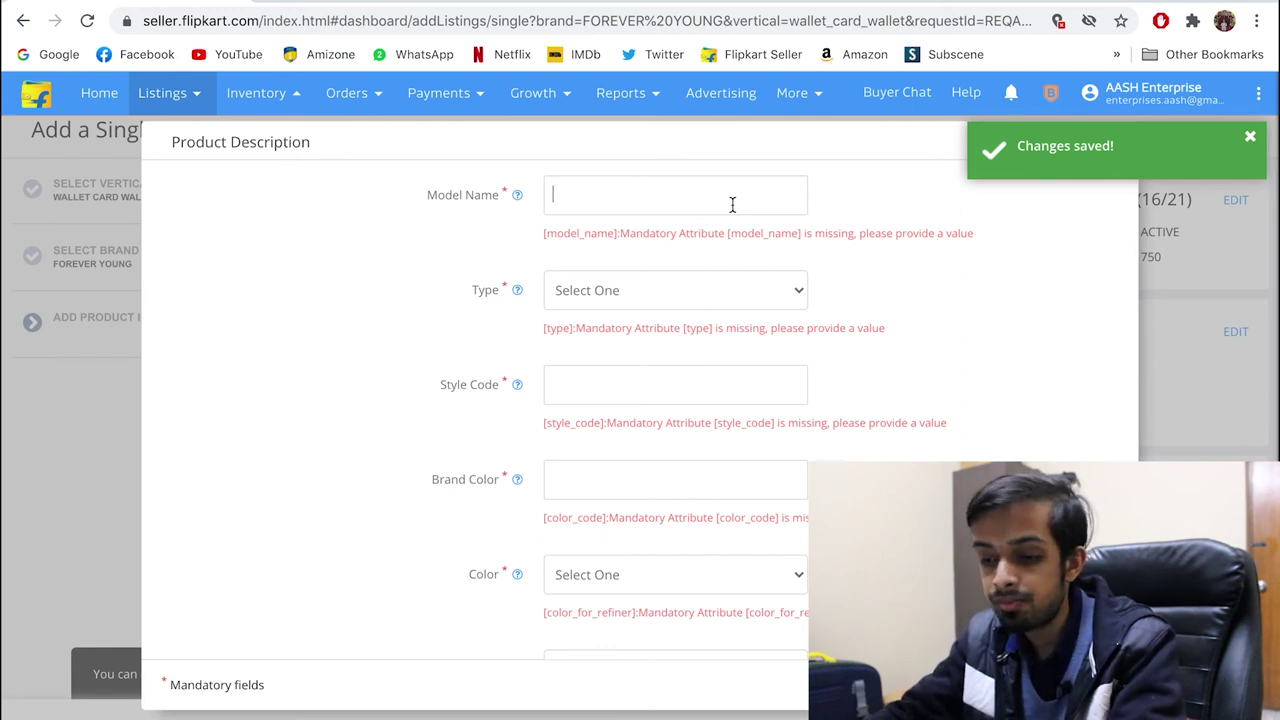
type("Wallet for women ")
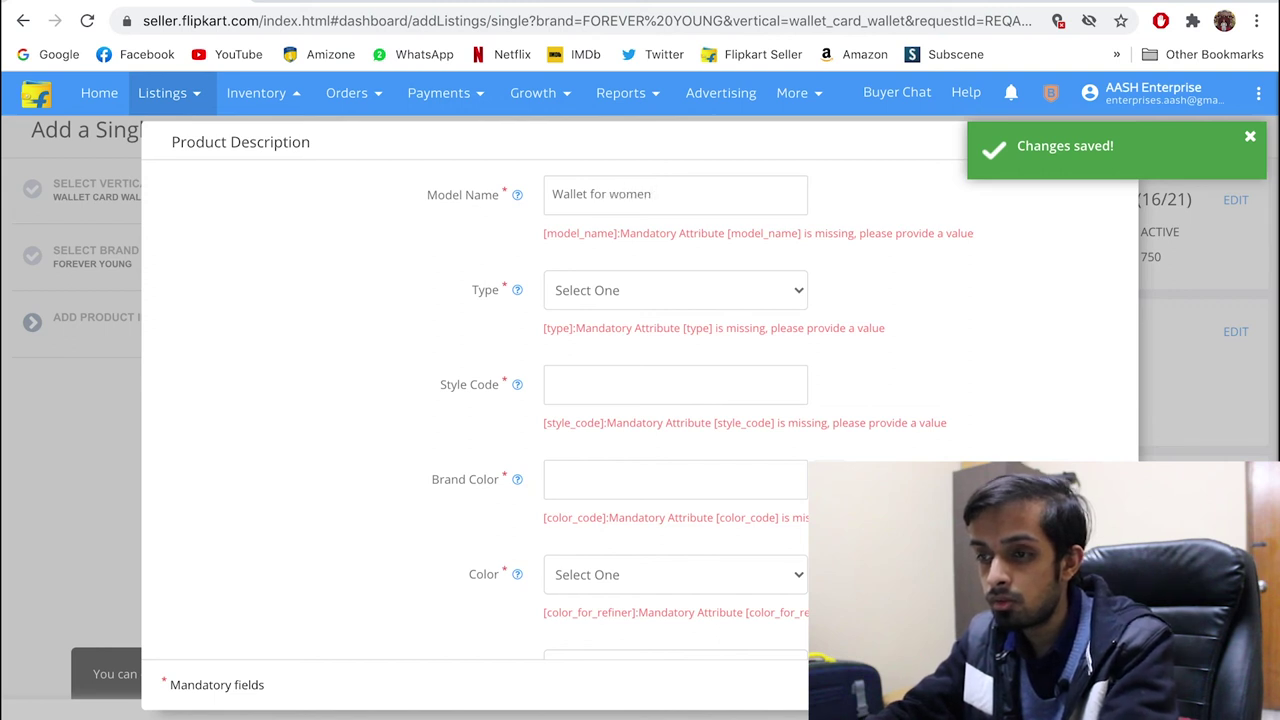
type("GREEN")
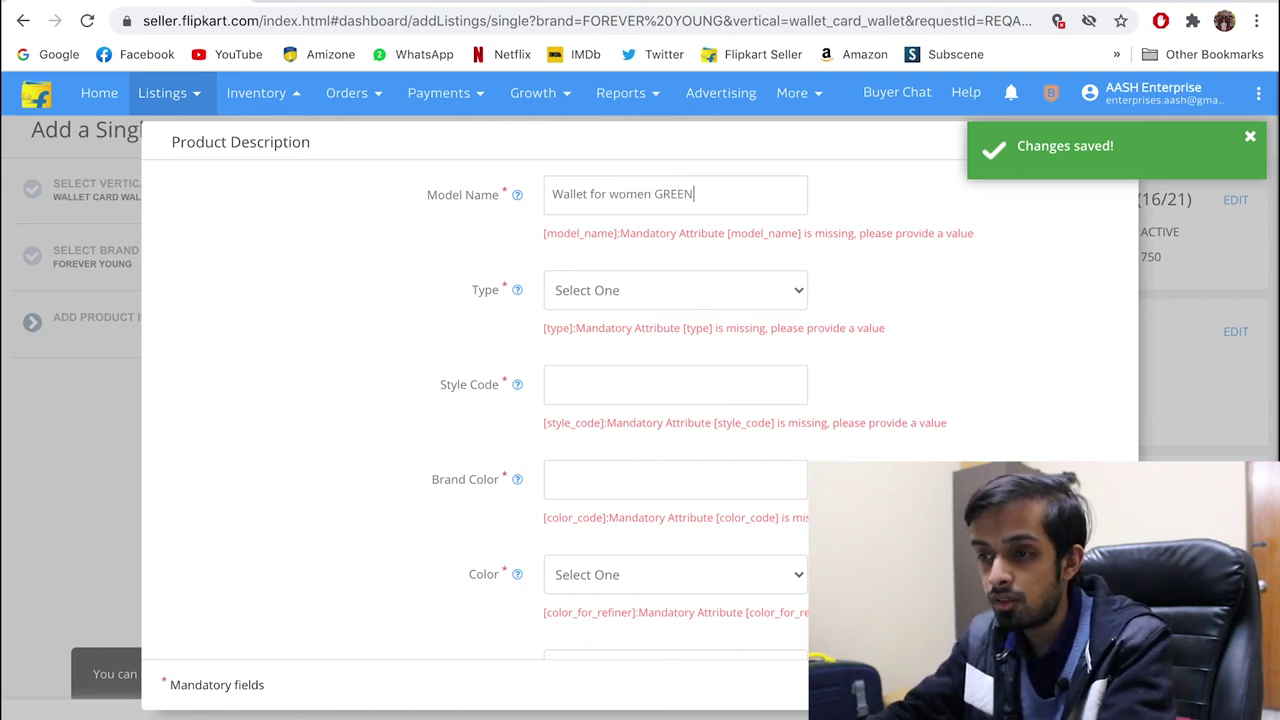
- Set the product type to Wallet and enter Wallet100 as the style code
left_click(767, 270)
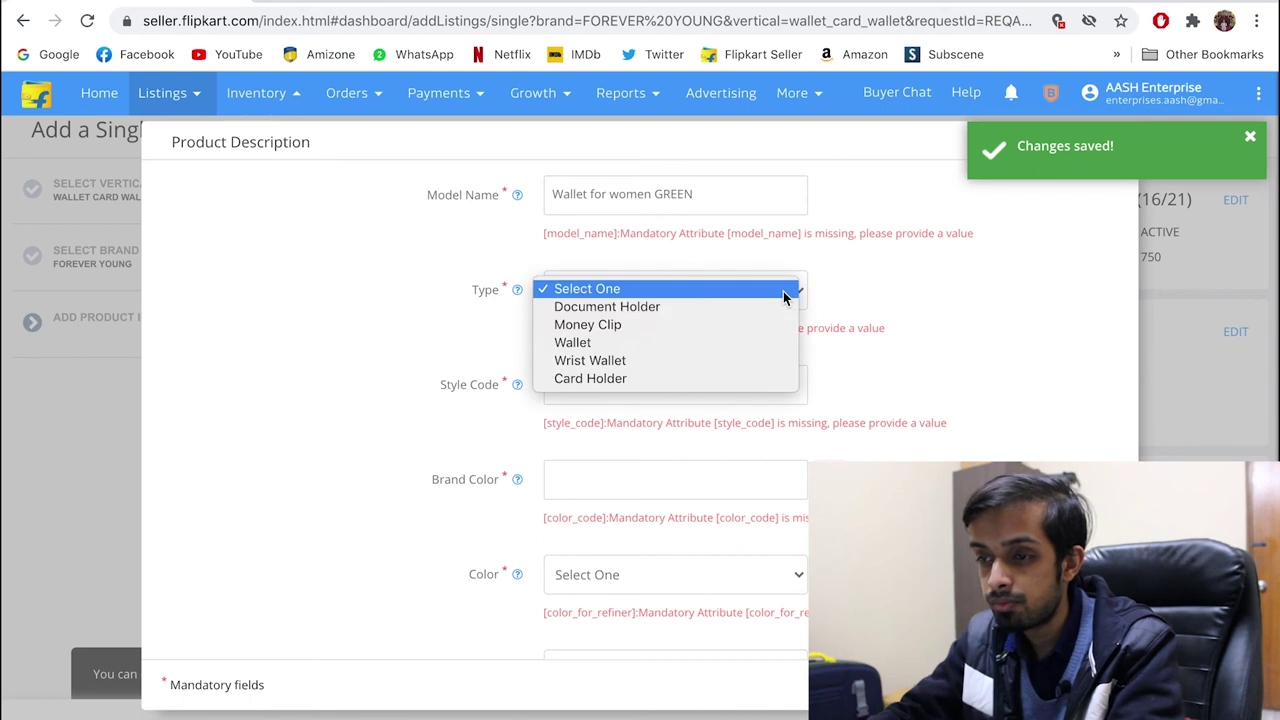
left_click(743, 343)
left_click(676, 389)
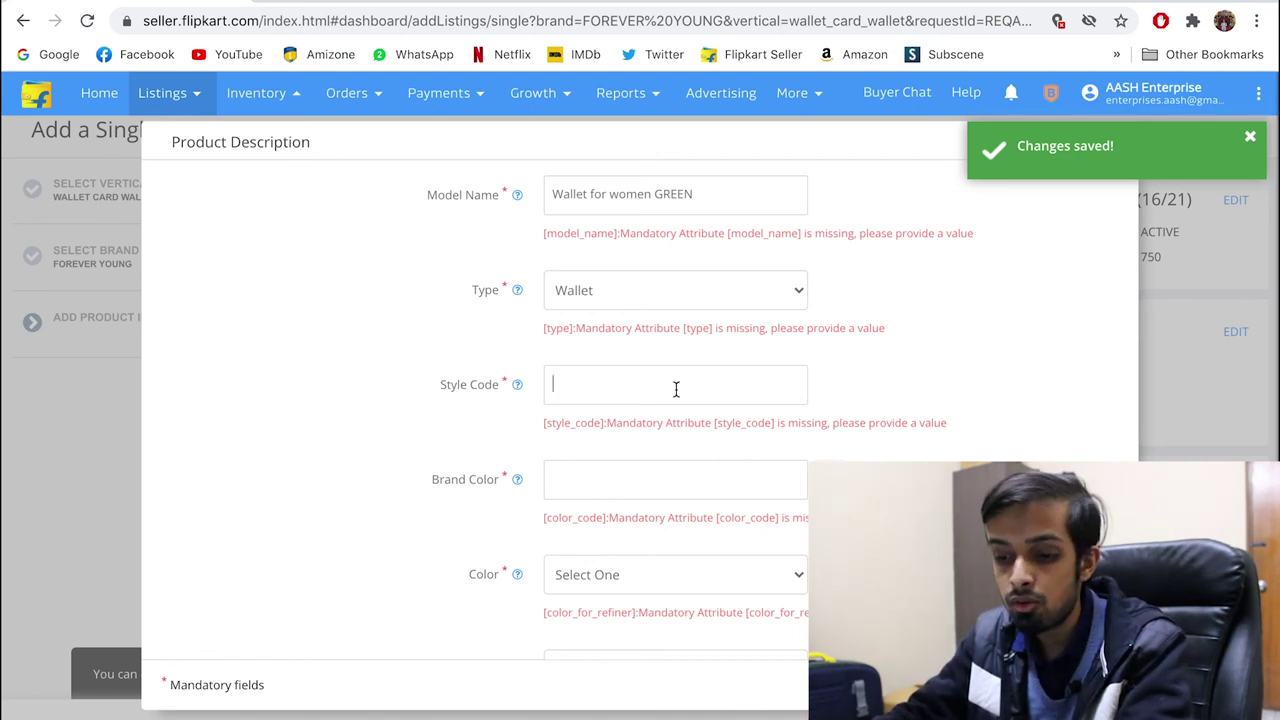
type("Wal")
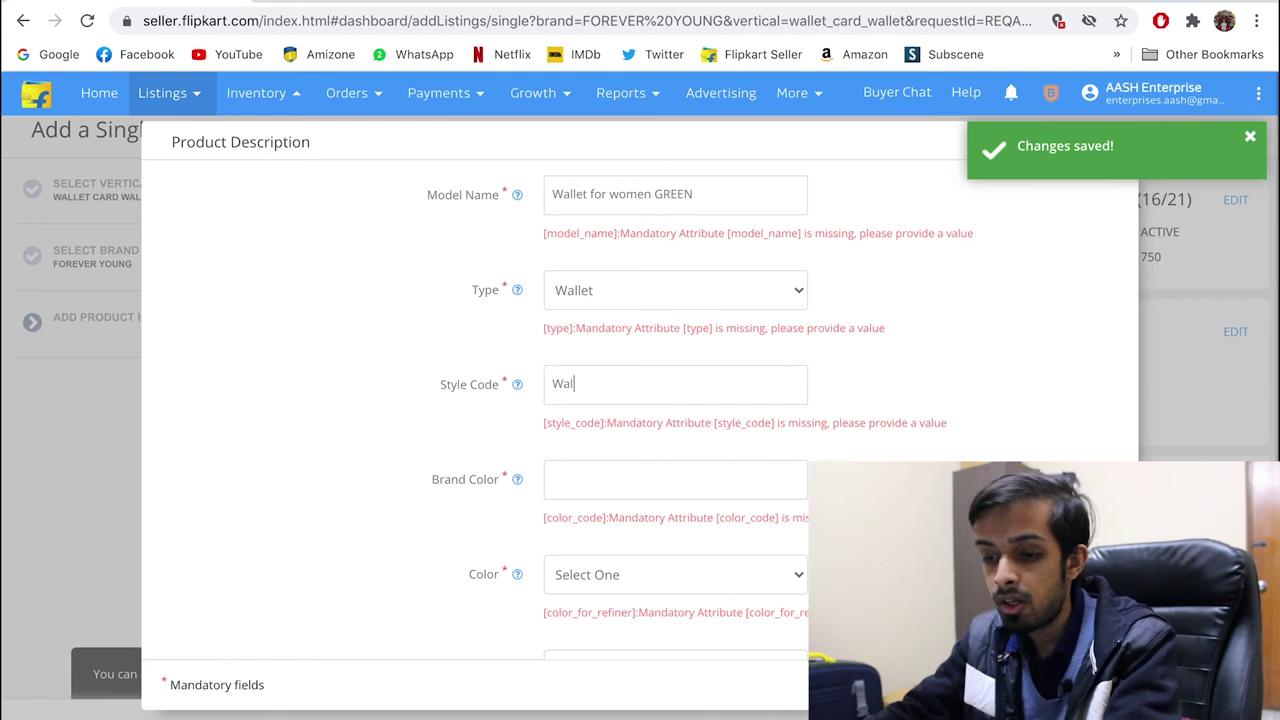
type("let1")
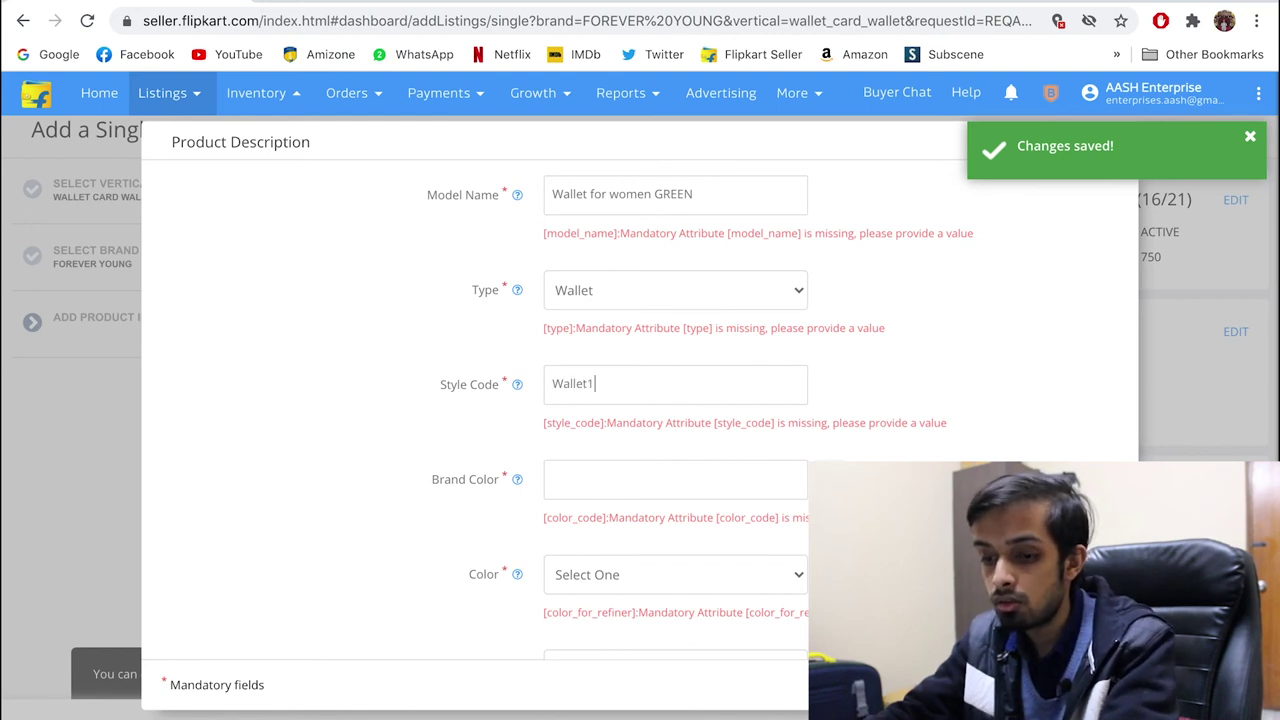
type("00")
- Enter Green as the brand color and choose Green as the product color
scroll(692, 437, "down", 1)
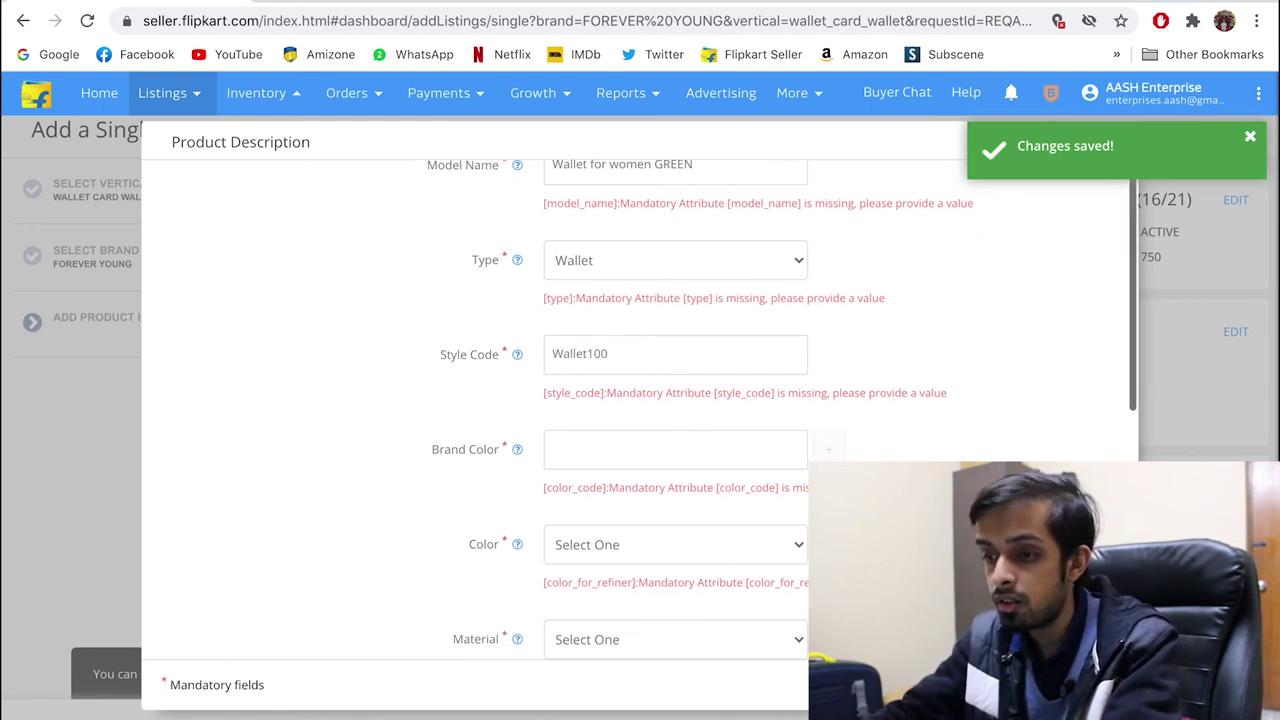
left_click(692, 441)
type("Grren")
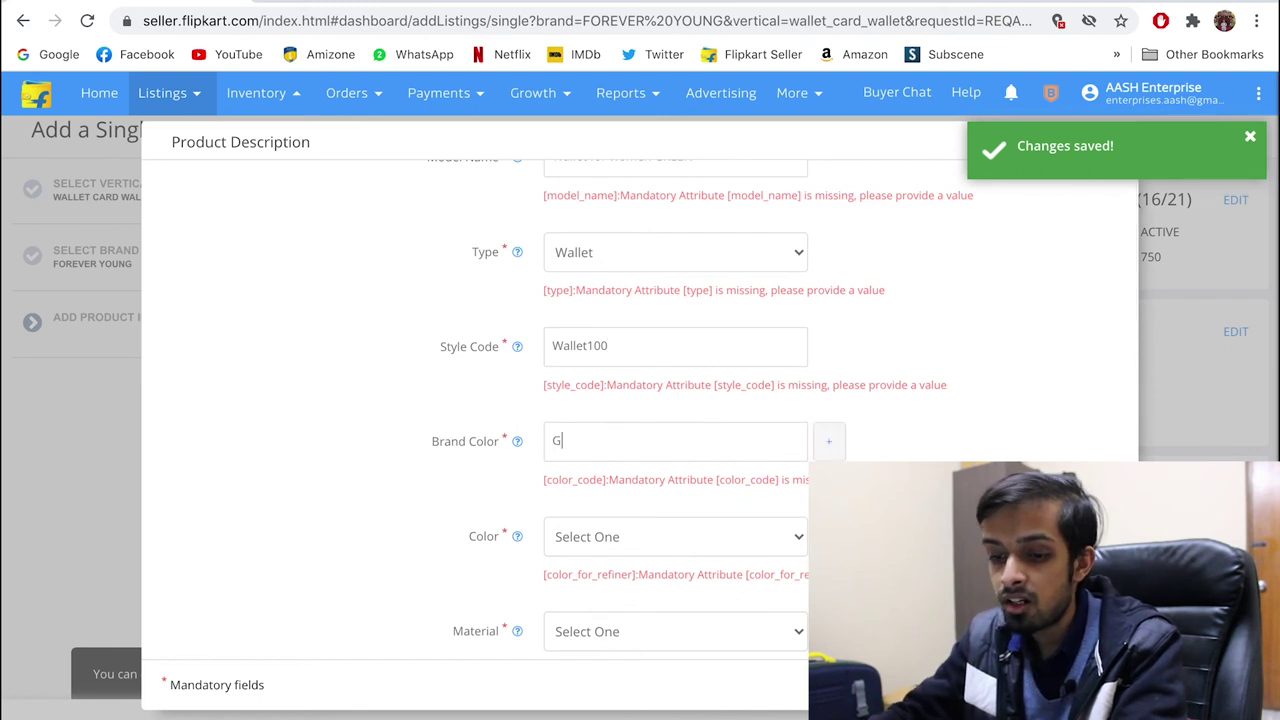
key("BackSpace")
key("BackSpace")
key("BackSpace")
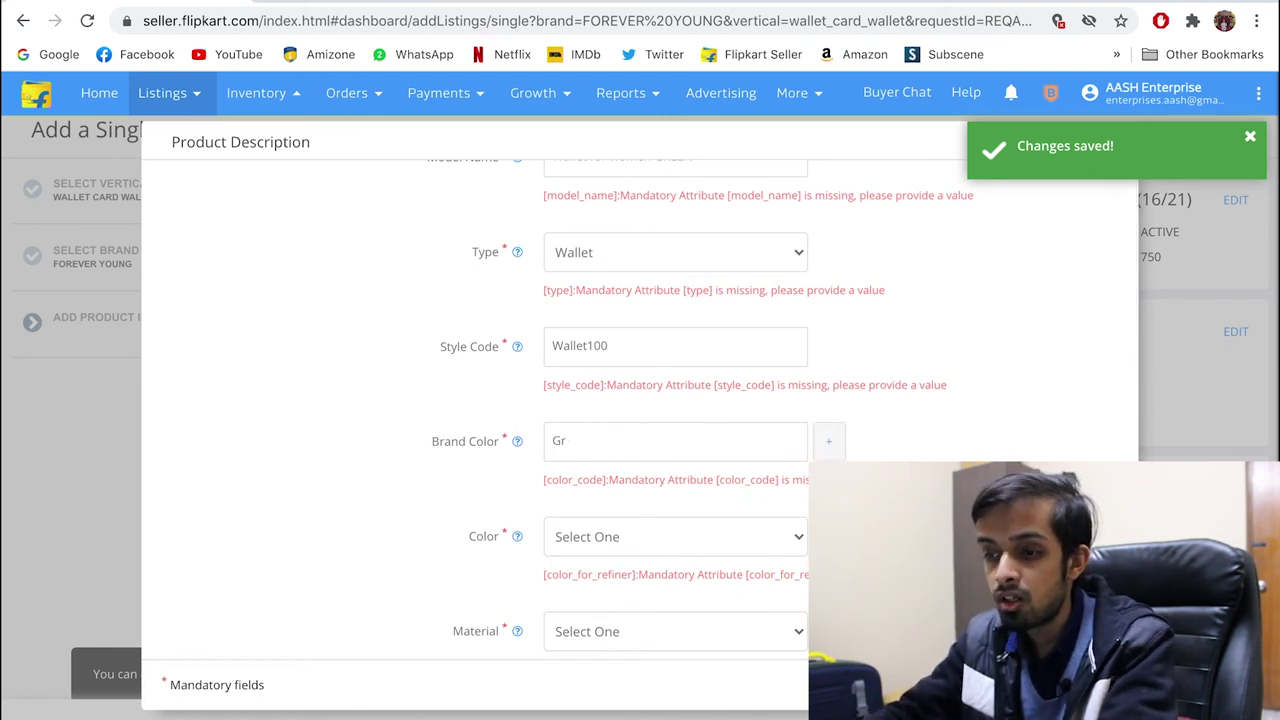
type("een")
left_click(675, 523)
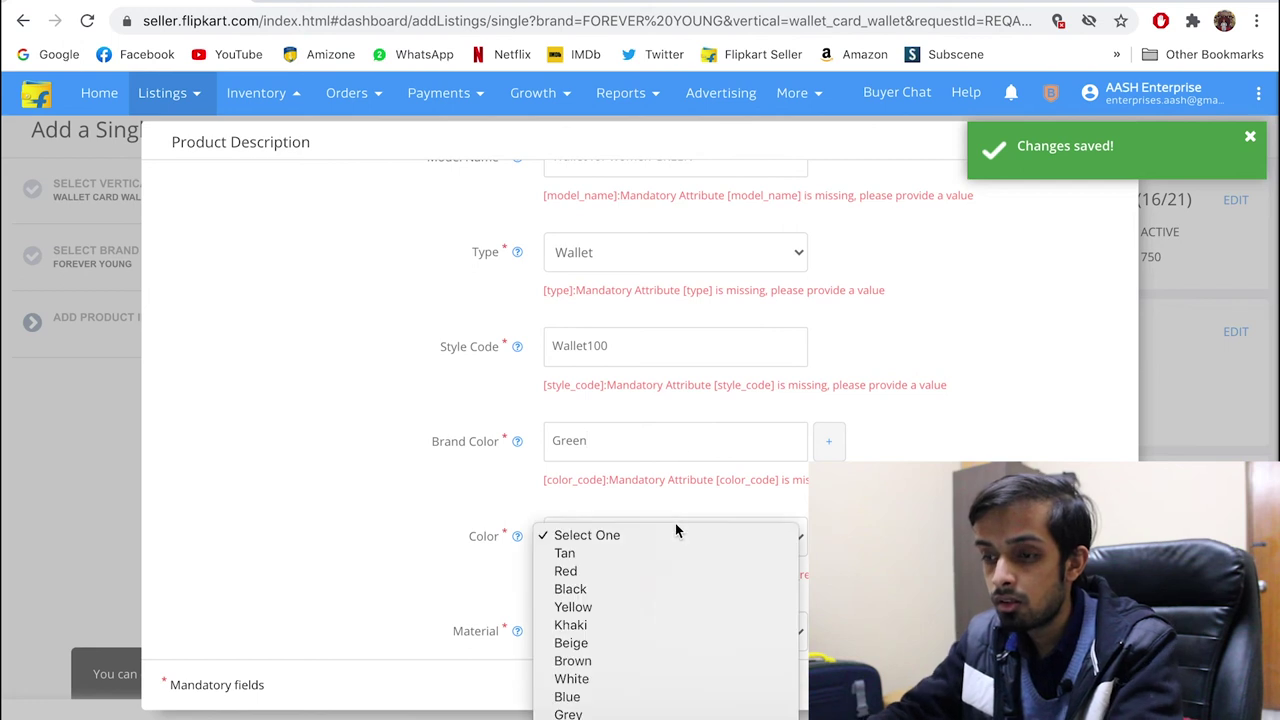
scroll(675, 523, "down", 1)
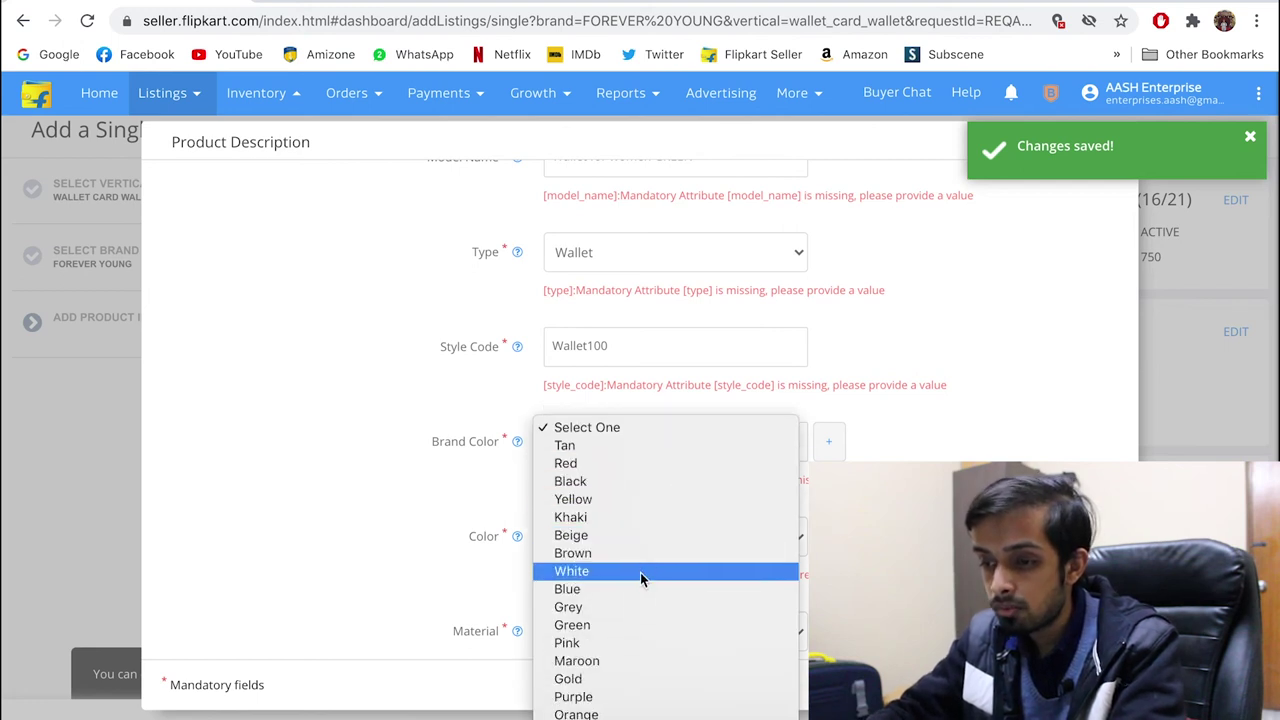
left_click(617, 626)
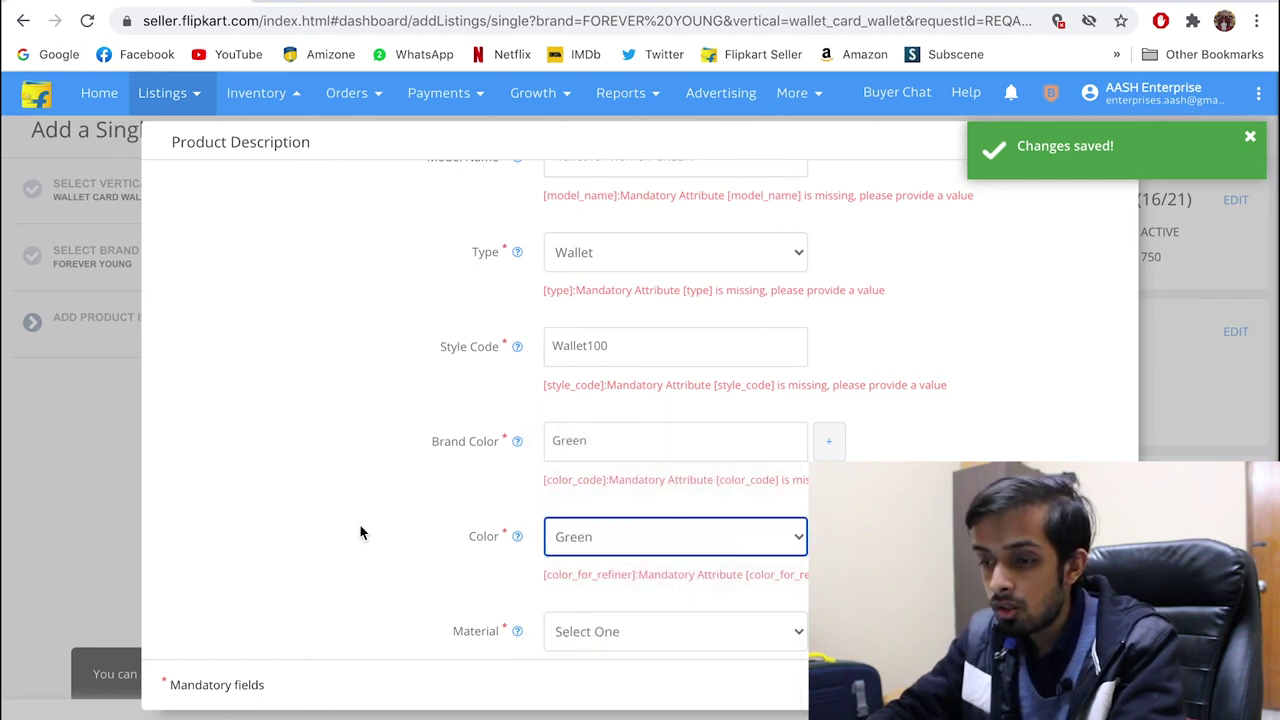
- Set the wallet's material to Artificial Leather and its Ideal For attribute to Women
scroll(360, 528, "down", 1)
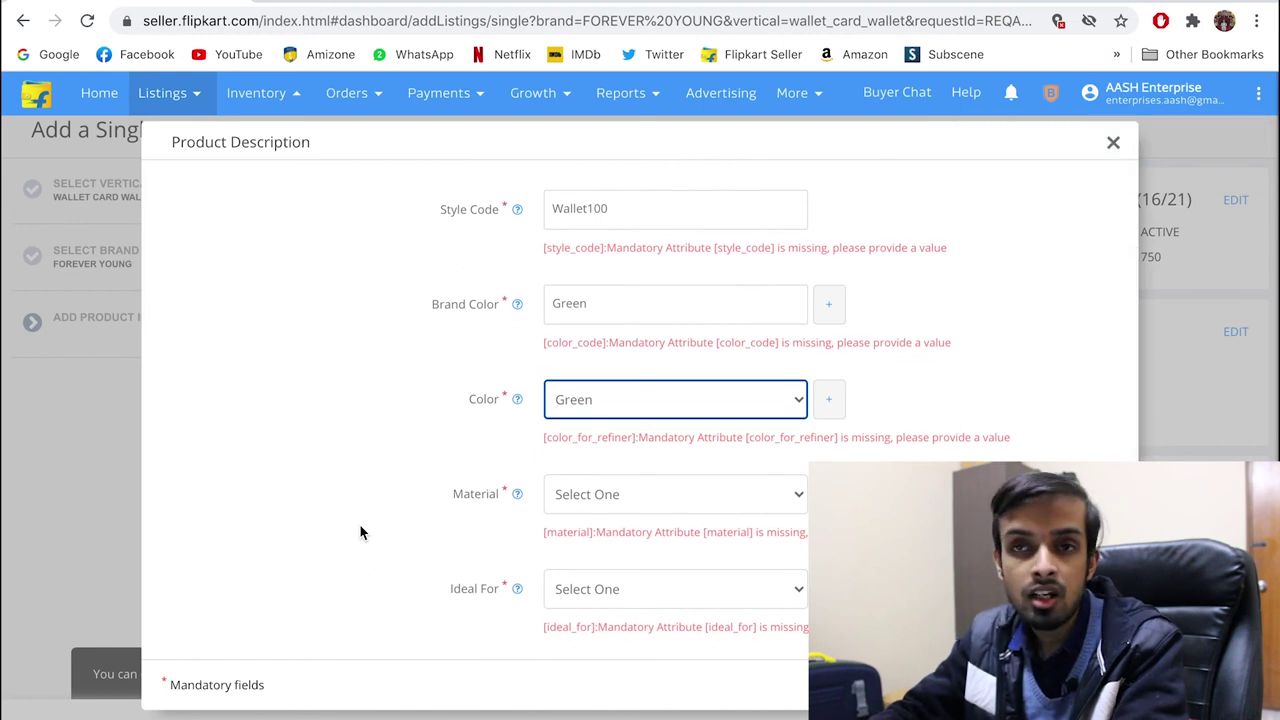
scroll(361, 528, "down", 1)
scroll(360, 530, "down", 1)
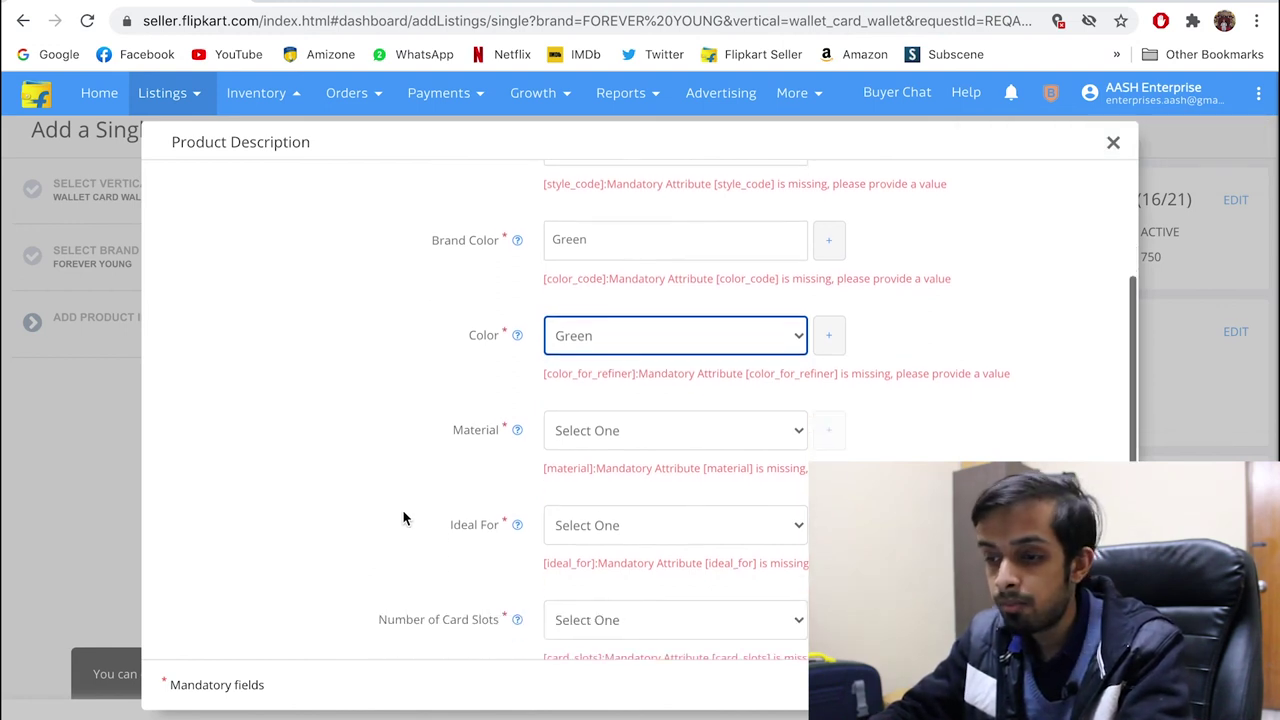
left_click(760, 431)
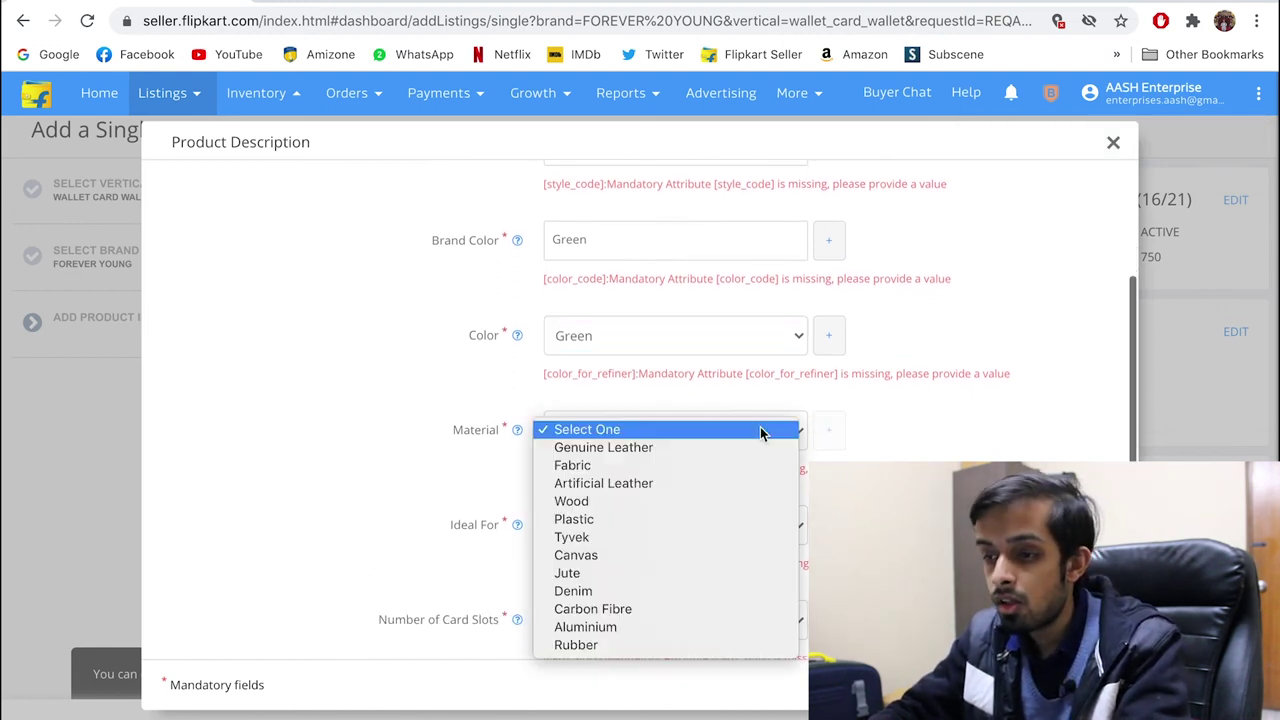
left_click(719, 484)
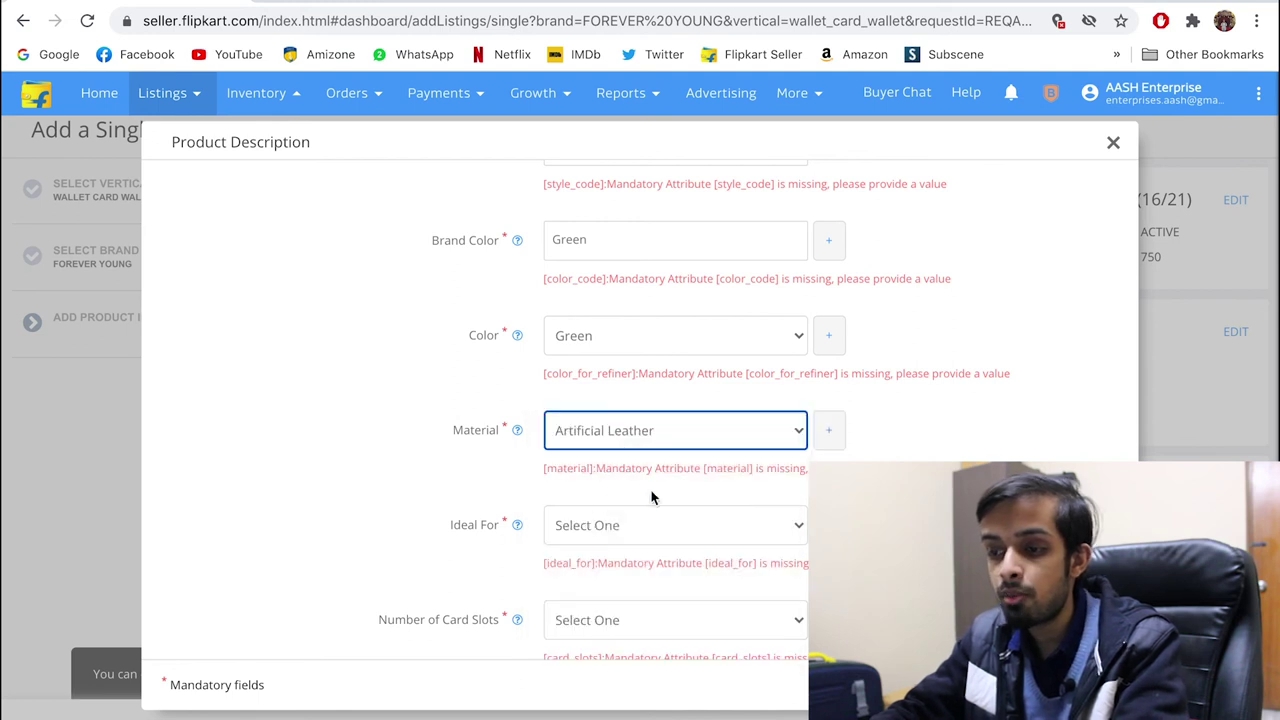
scroll(505, 496, "down", 1)
left_click(634, 458)
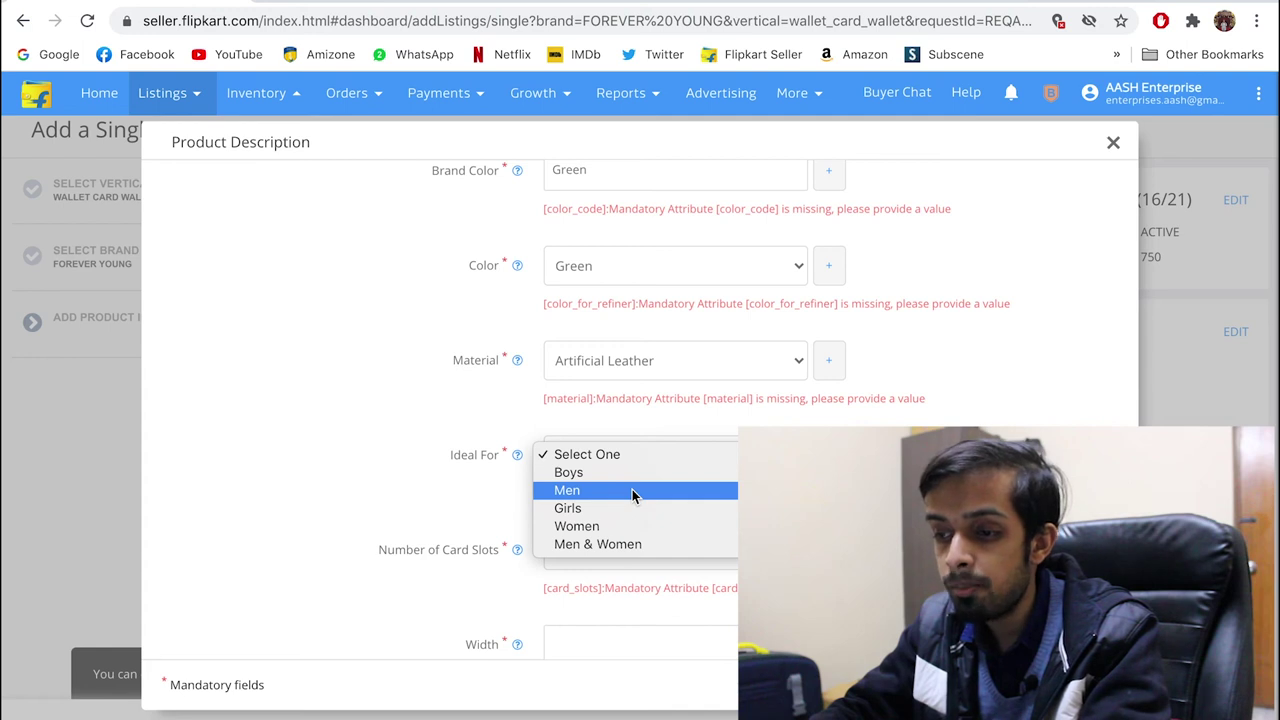
left_click(621, 526)
- Set the wallet's number of card slots to 2
scroll(436, 537, "down", 1)
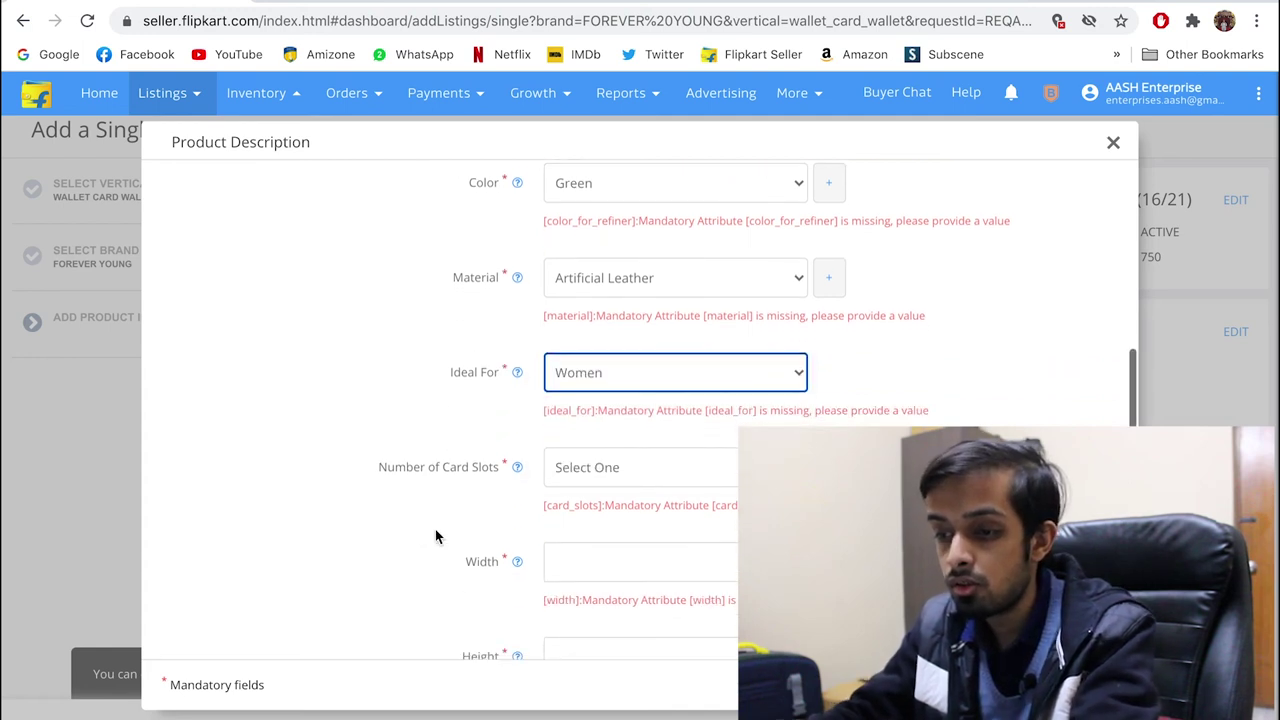
left_click(690, 468)
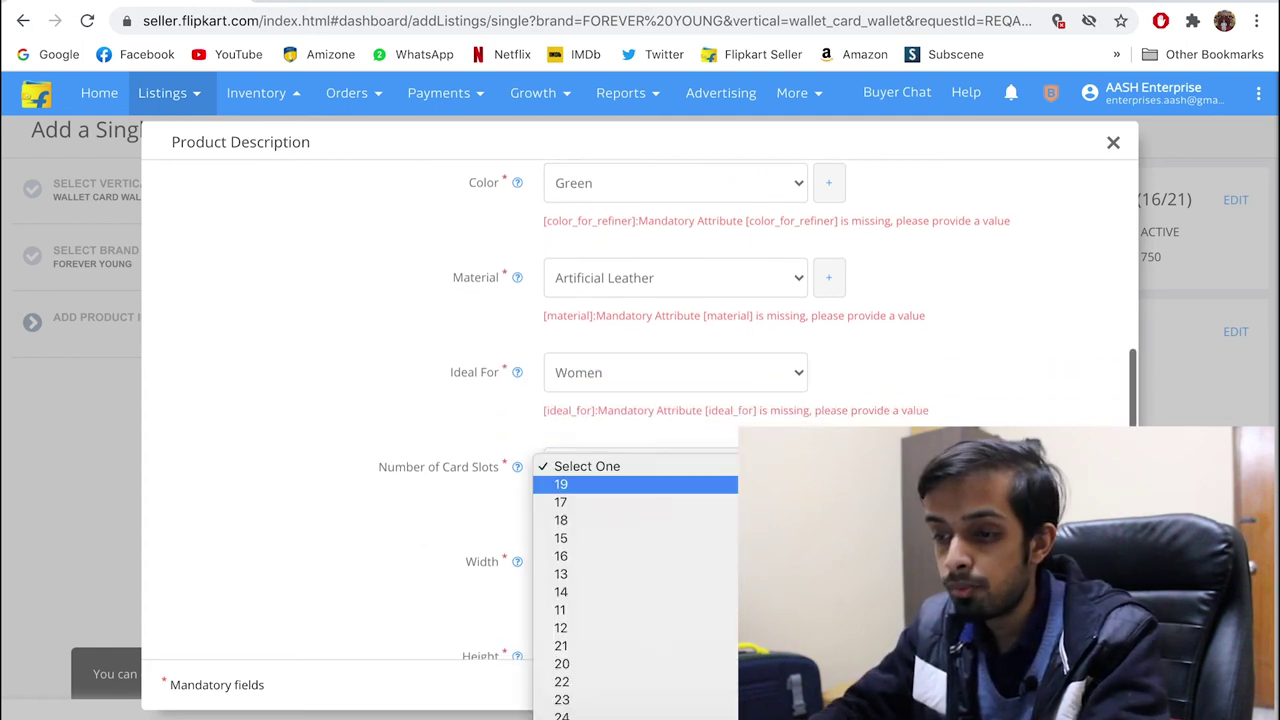
scroll(705, 520, "down", 2)
left_click(705, 518)
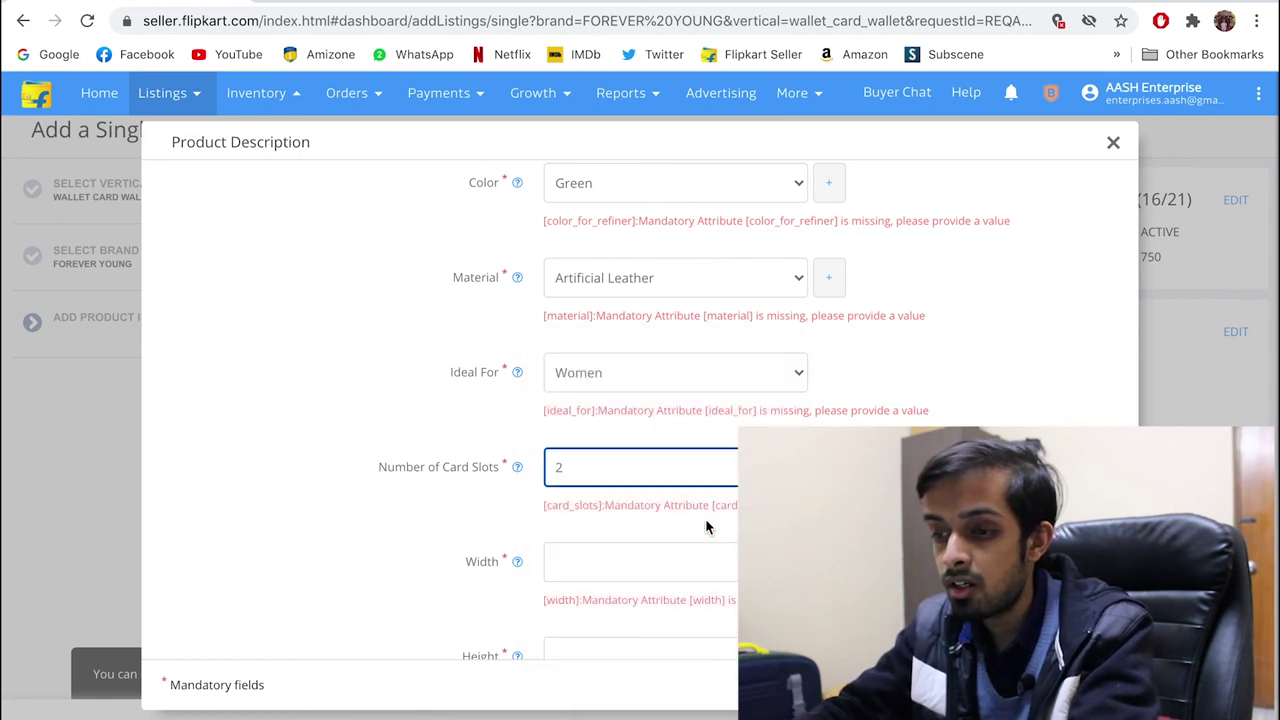
- Enter the wallet's dimensions with a width of 10 cm and a height of 5
scroll(705, 518, "down", 1)
left_click(706, 493)
type("10")
scroll(686, 483, "down", 1)
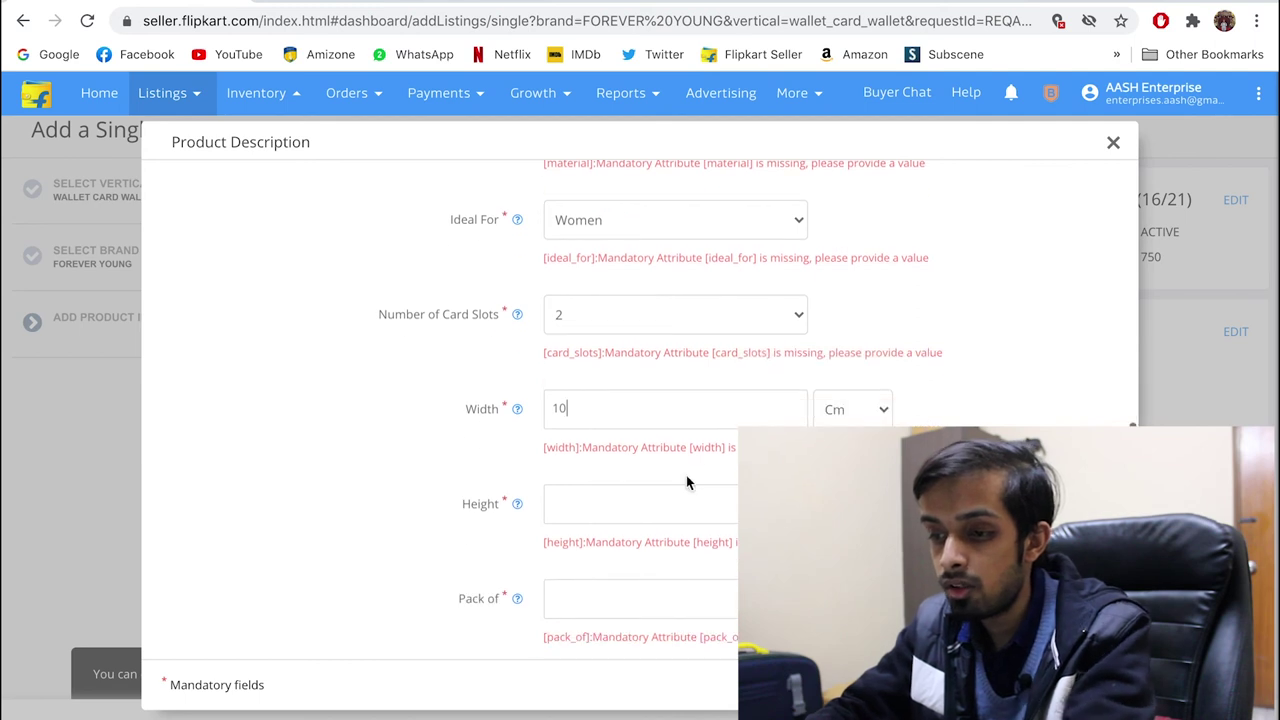
left_click(648, 490)
type("5")
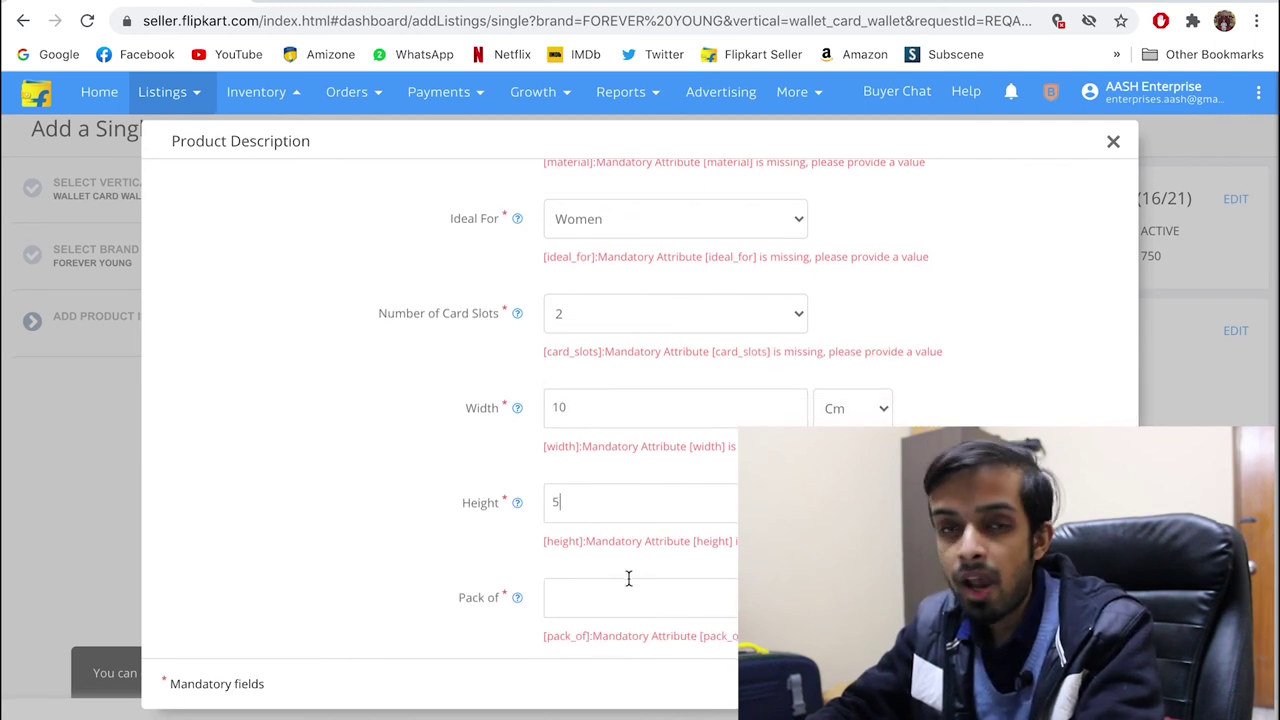
- Set Pack of to 1, then save the product description and submit the listing for quality check
left_click(603, 603)
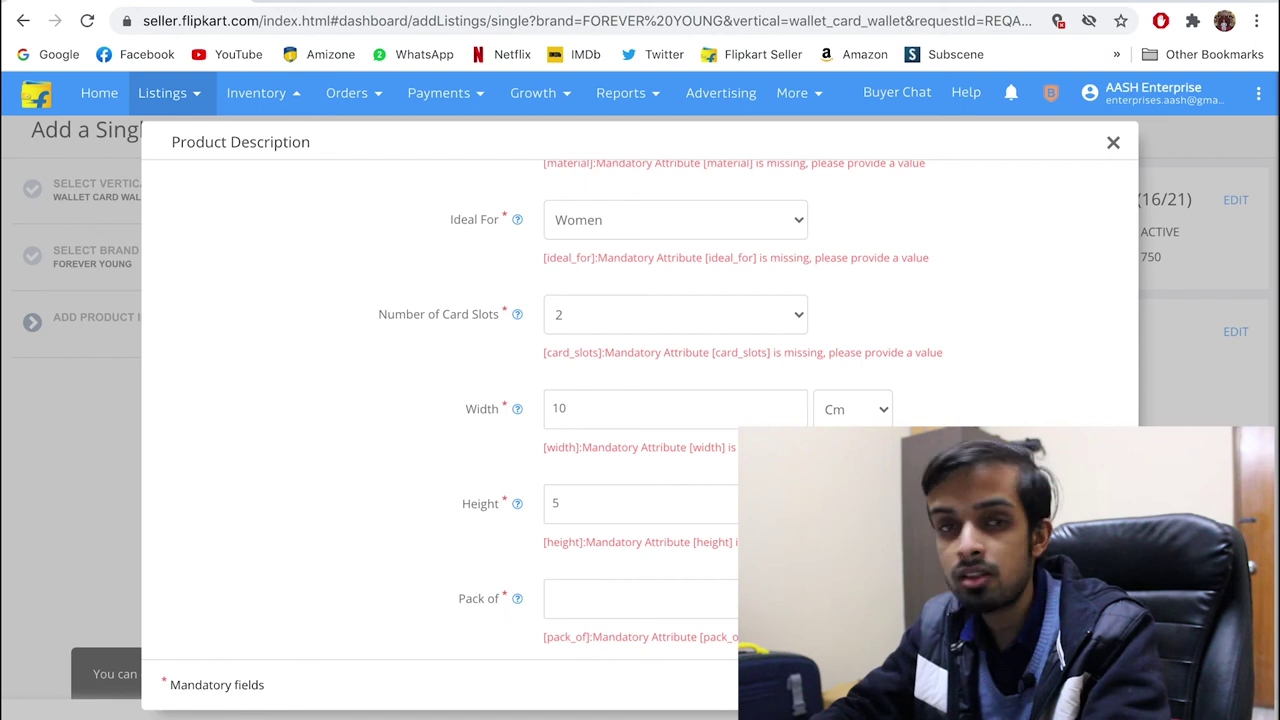
type("1")
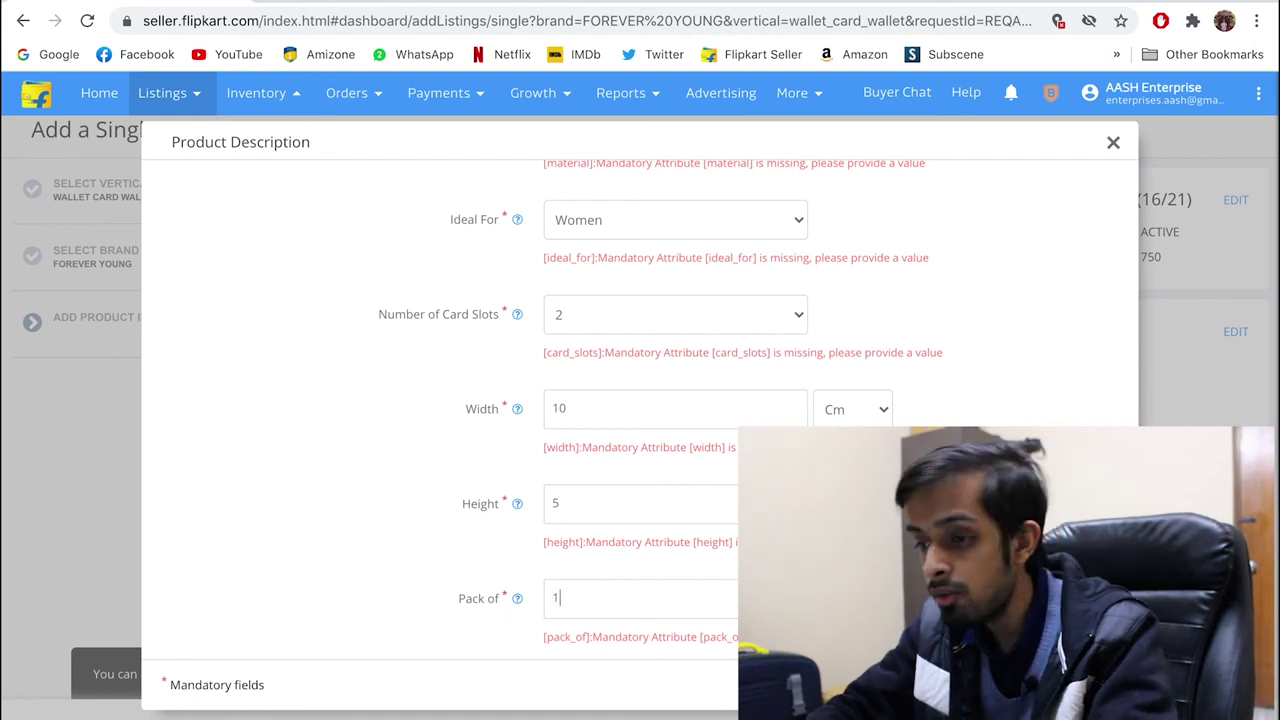
key("Return")
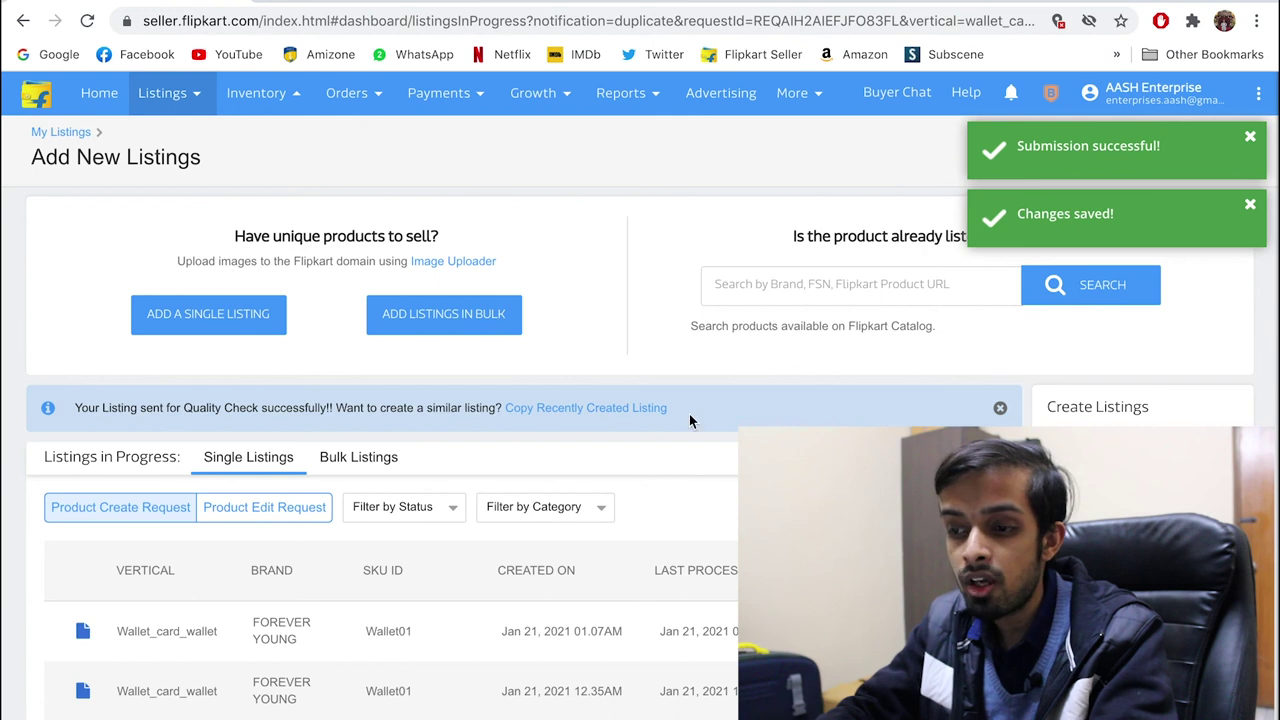
scroll(2, 410, "down", 2)
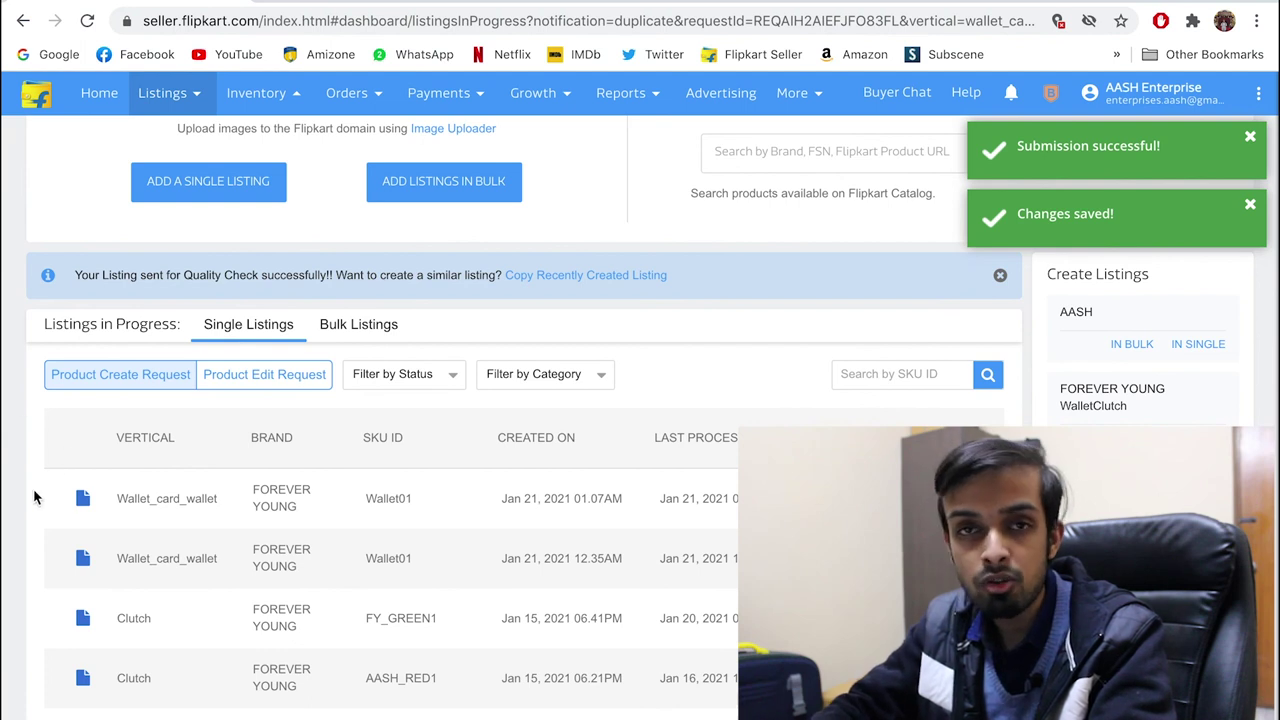
scroll(35, 497, "down", 1)
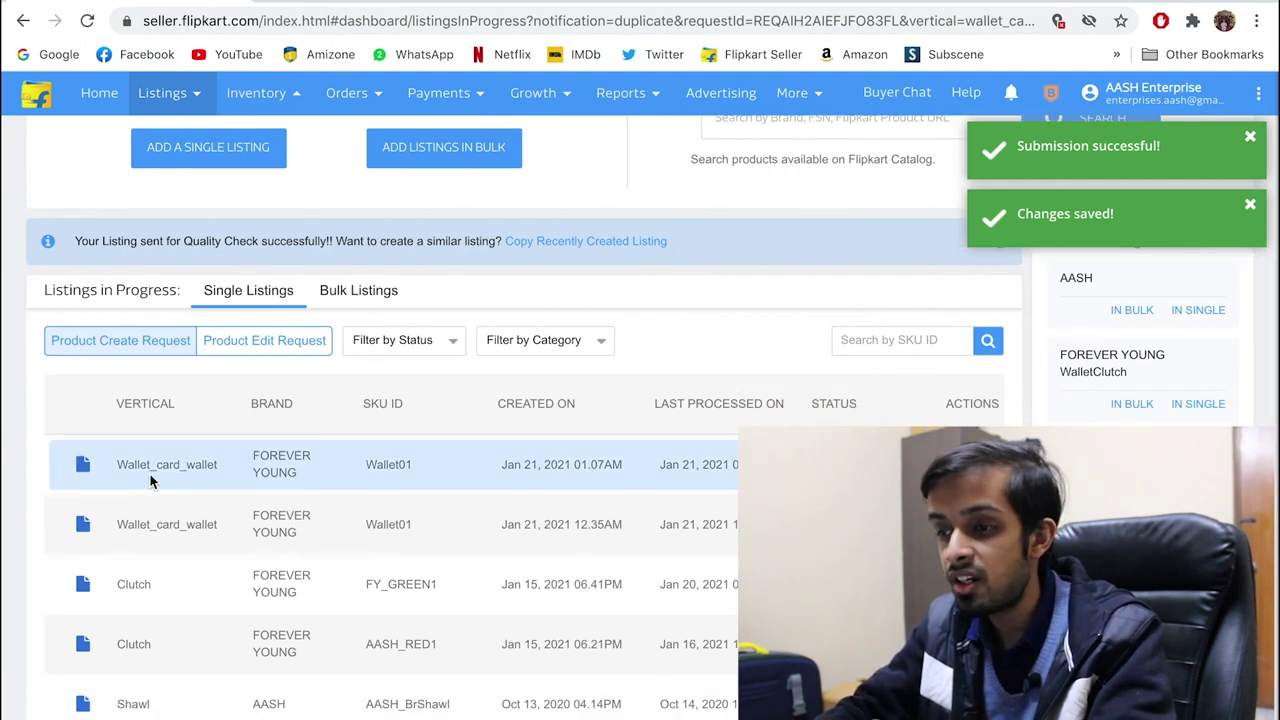